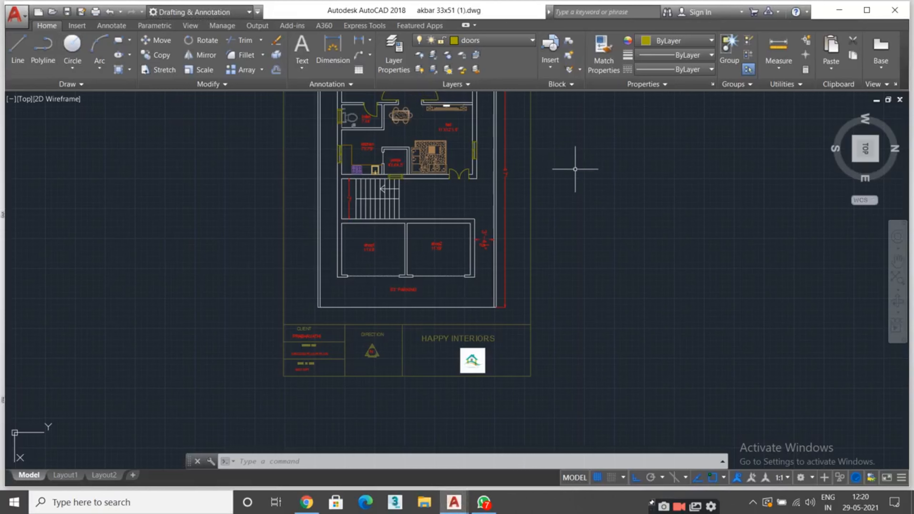
Step: Switch from the floor plan to the Drawing1.dwg drawing that holds the LAYERS heading
middle_click_drag(547, 146, 554, 218)
scroll(334, 102, "up", 4)
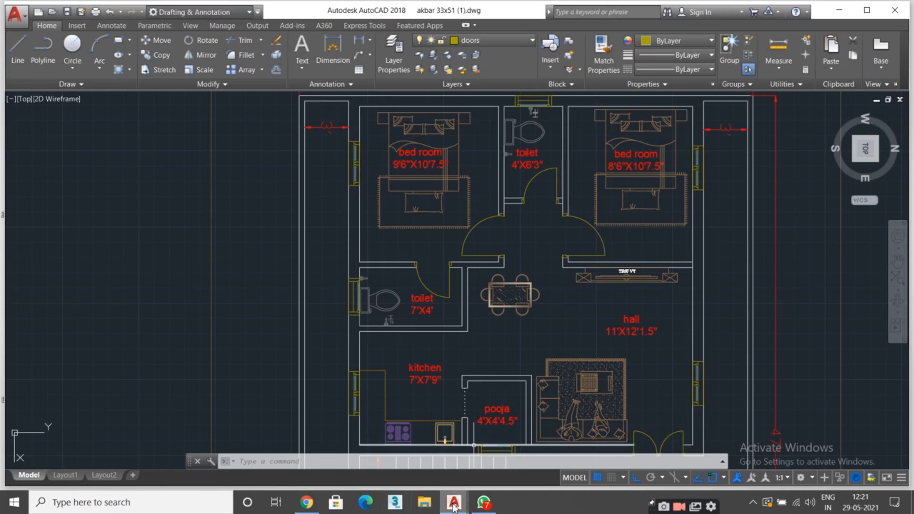
mouse_move(454, 501)
left_click(391, 470)
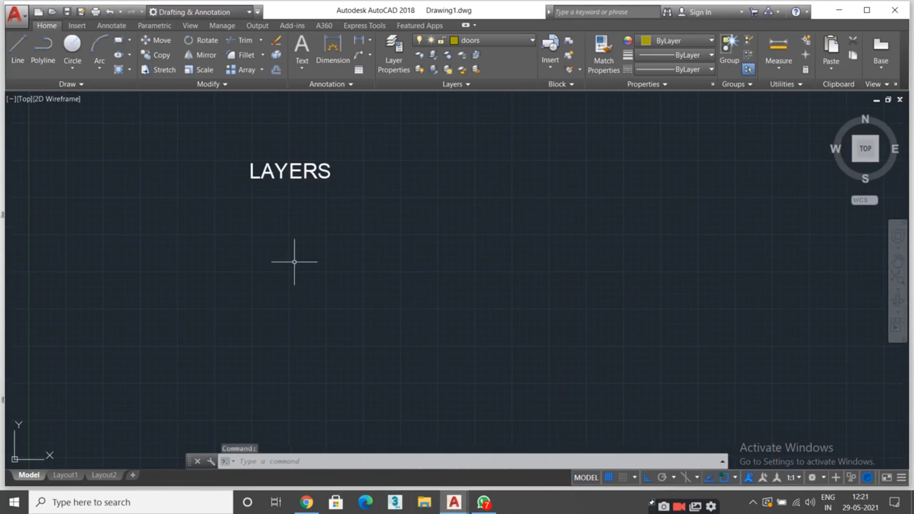
scroll(246, 158, "up", 2)
middle_click_drag(322, 271, 271, 147)
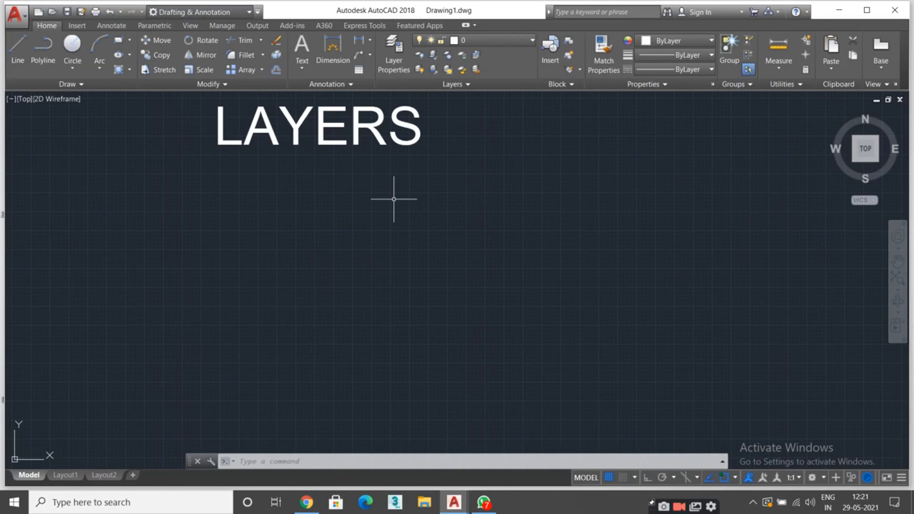
Step: Open the layer properties and create a new layer named REC
type("LA")
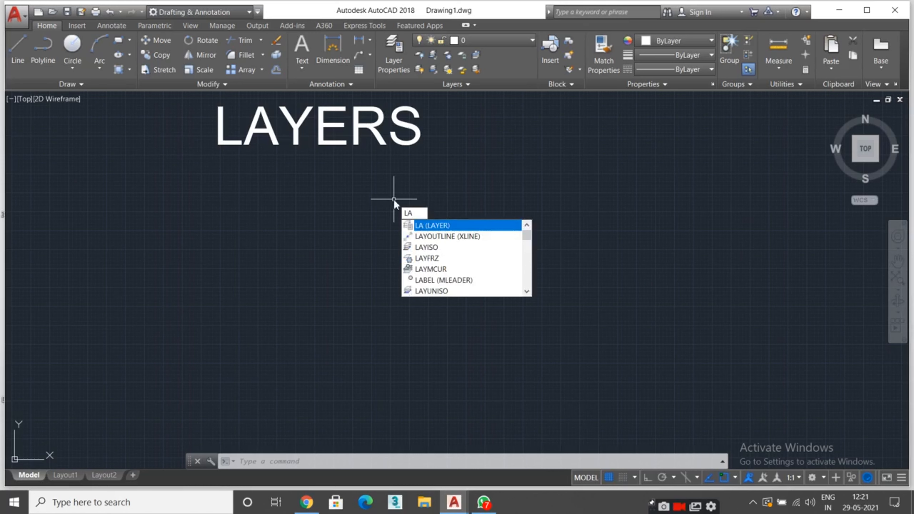
key("Return")
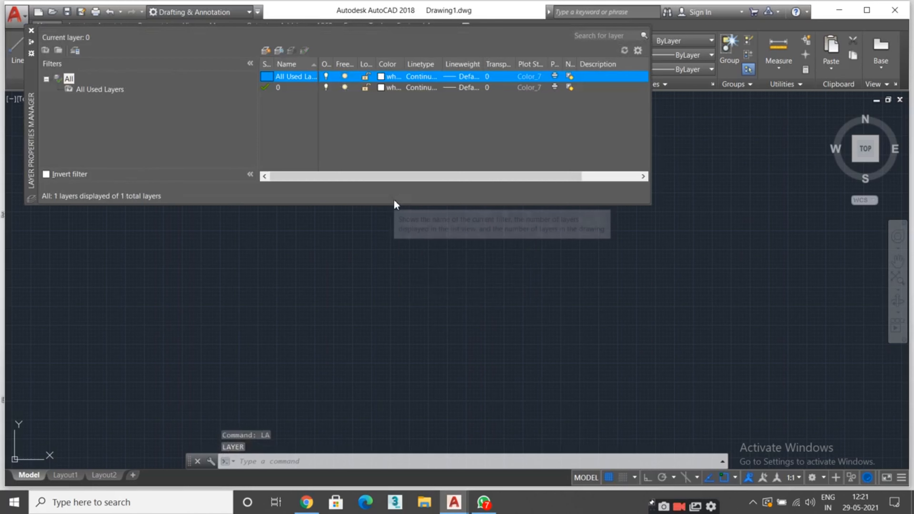
left_click(265, 50)
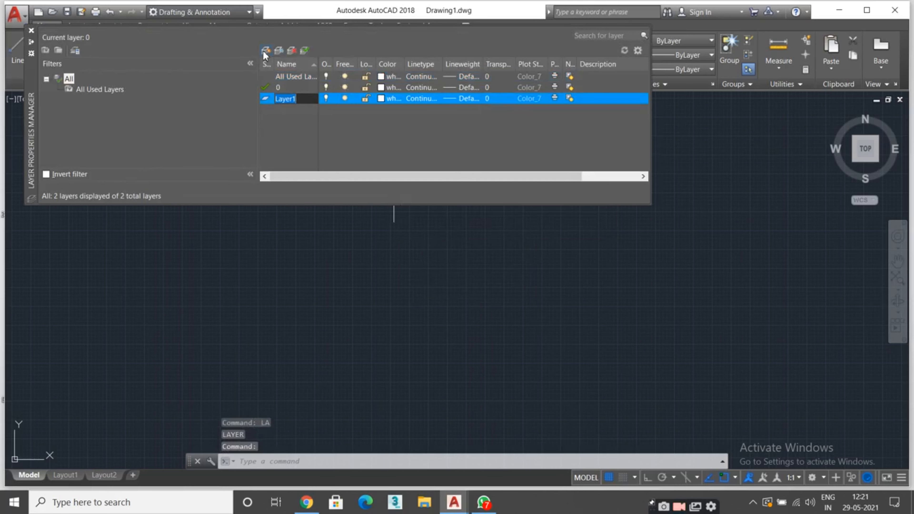
type("REC")
left_click(302, 102)
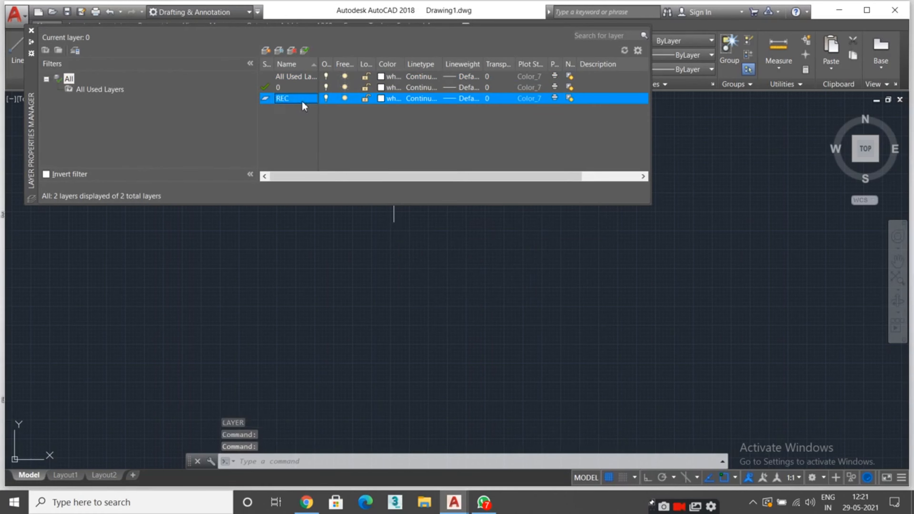
Step: Create two more layers named CIRCLE and PENTAGON
left_click(266, 51)
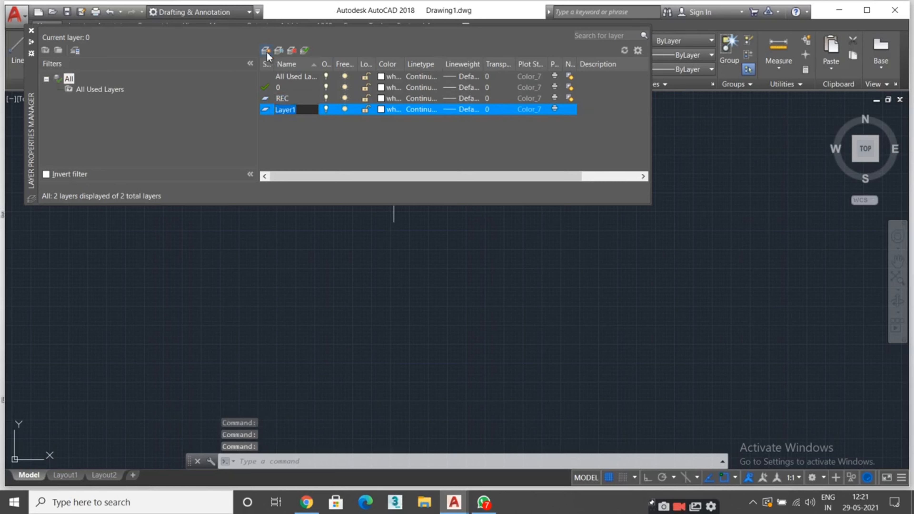
type("CIR")
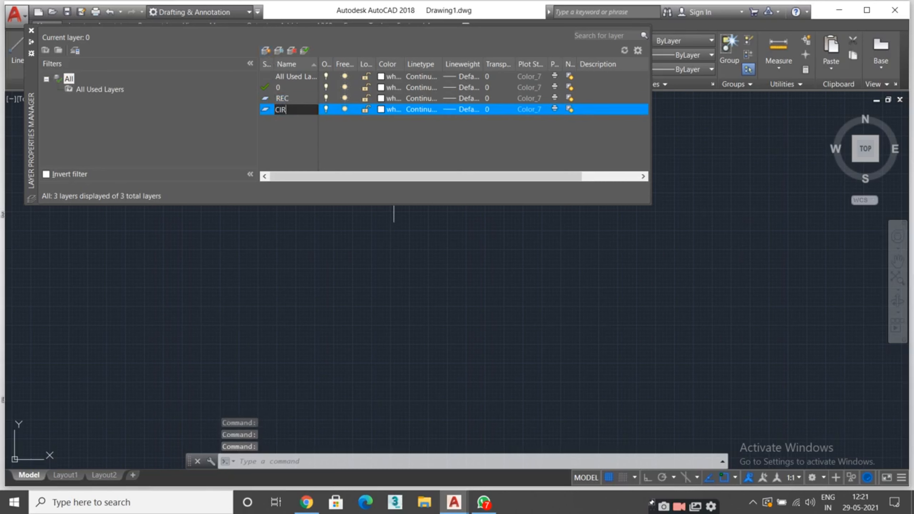
type("CLE")
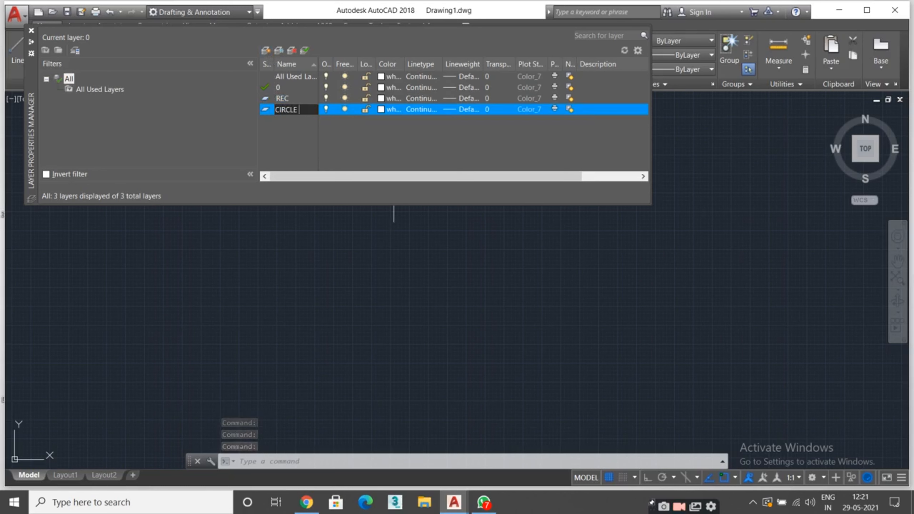
left_click(265, 51)
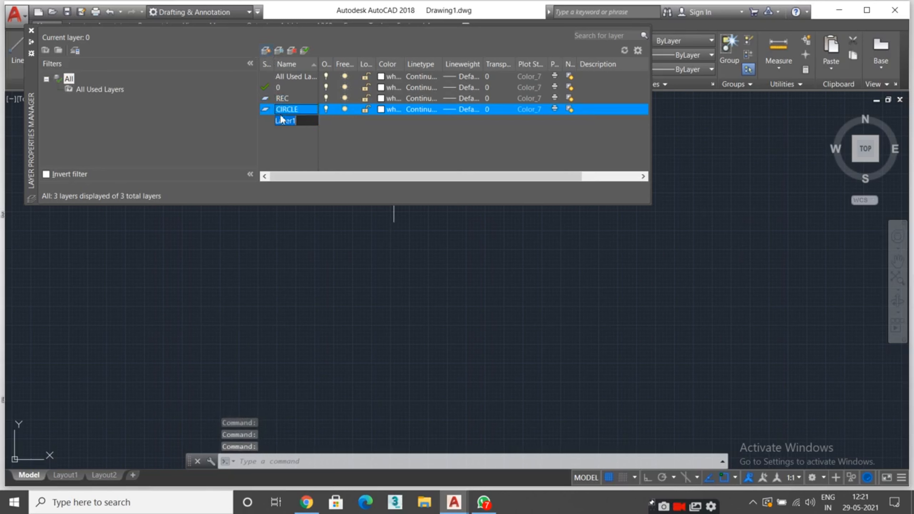
type("PENTAG")
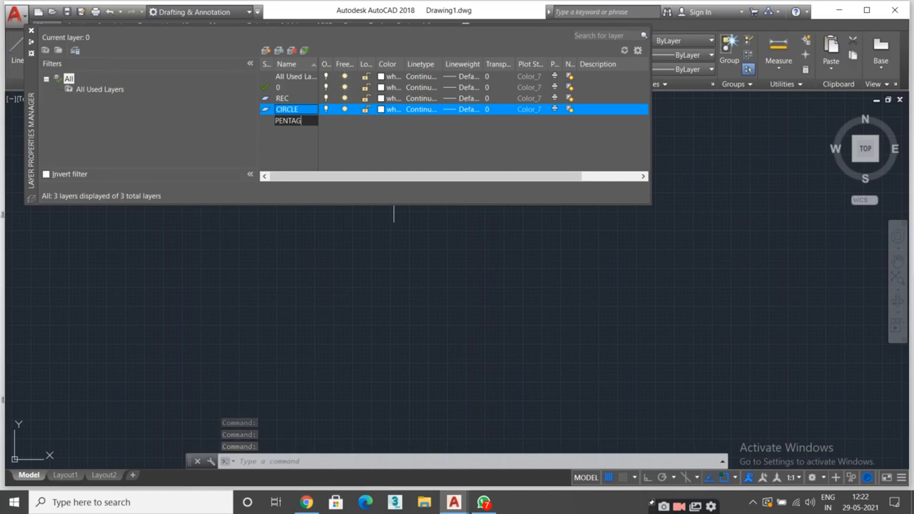
type("ON")
key("Return")
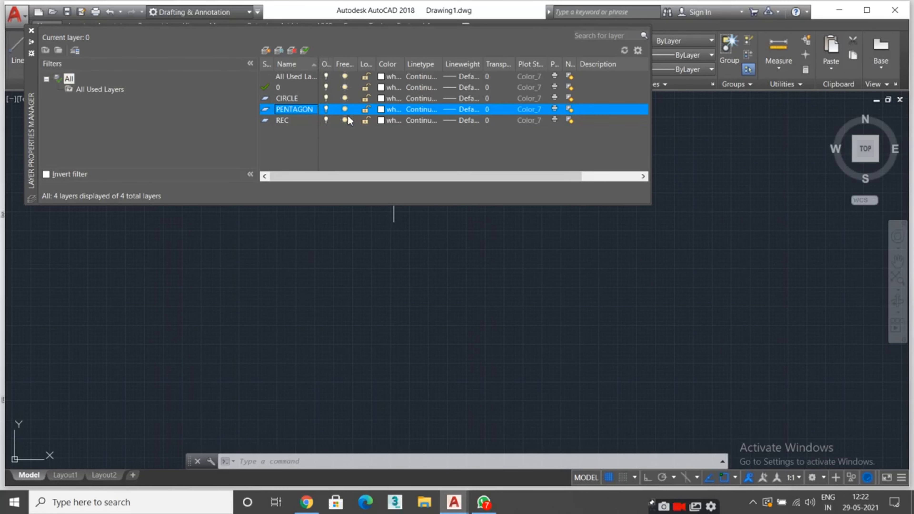
left_click(363, 66)
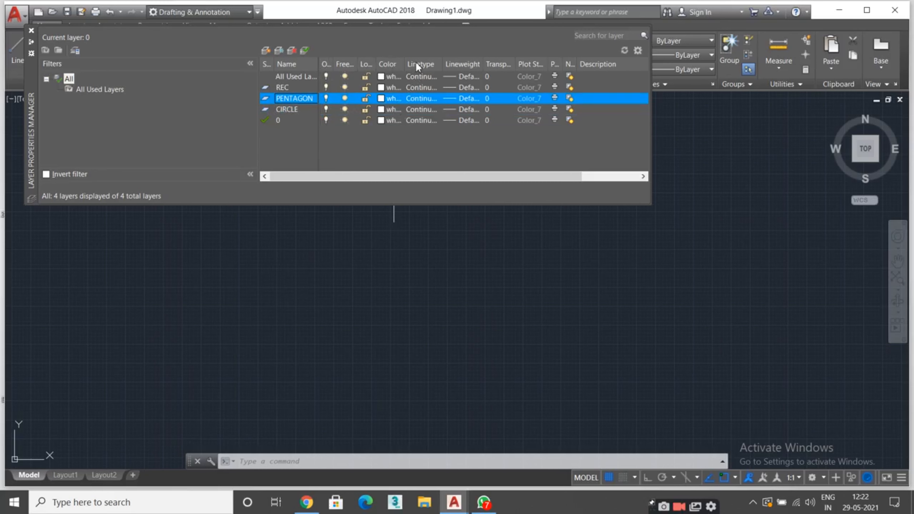
left_click(447, 69)
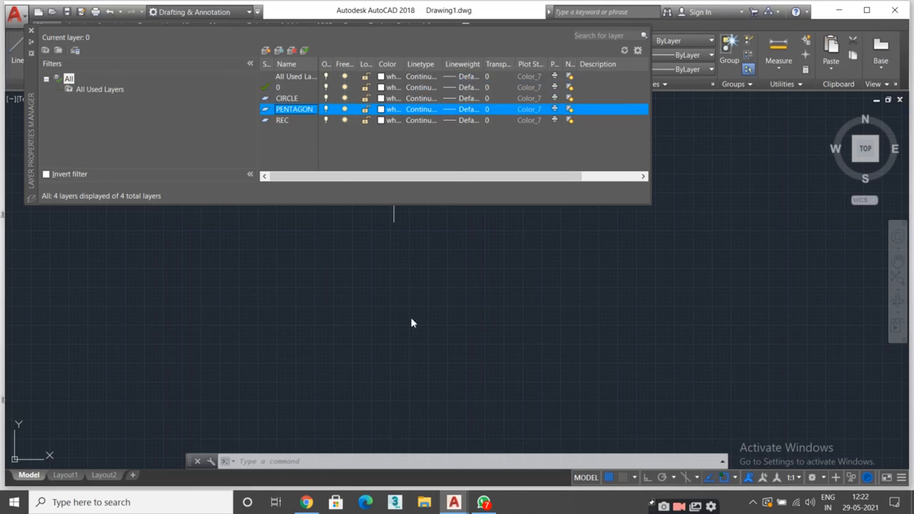
Step: Make CIRCLE the current layer and set its color to blue, index color 170
double_click(268, 100)
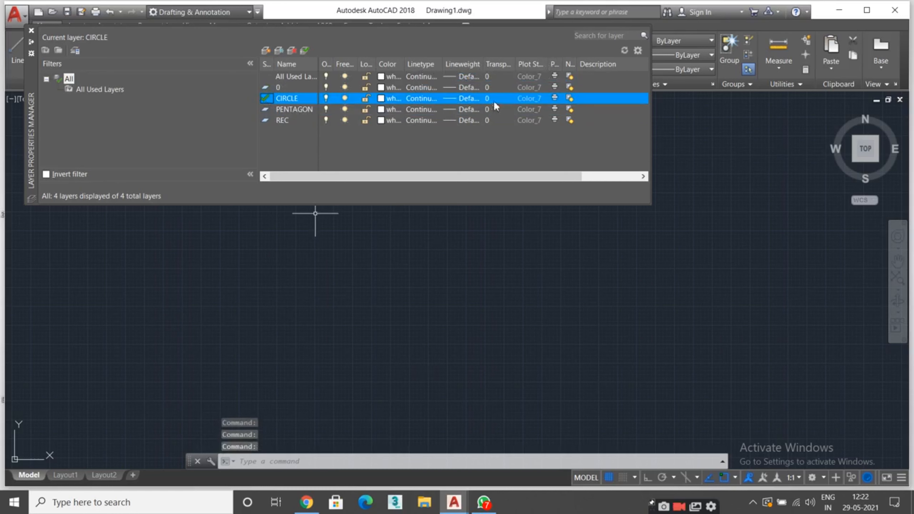
left_click(382, 97)
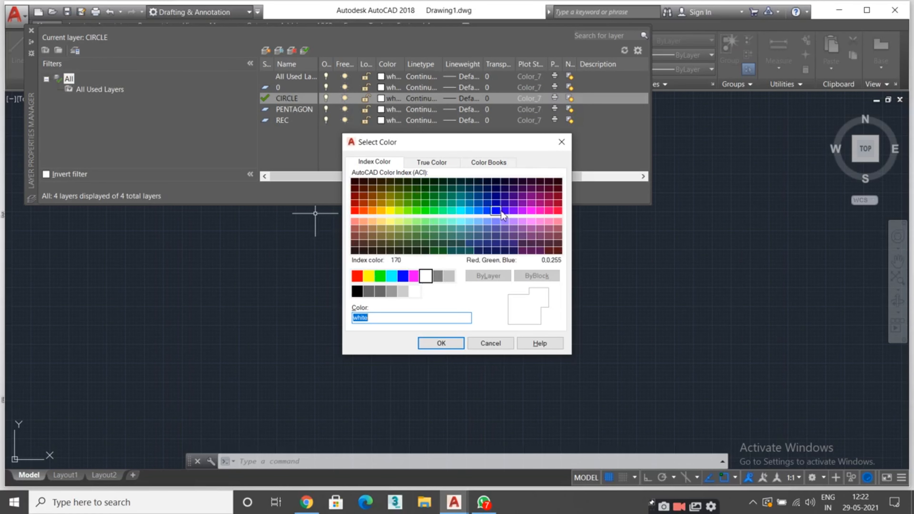
left_click(502, 210)
left_click(441, 343)
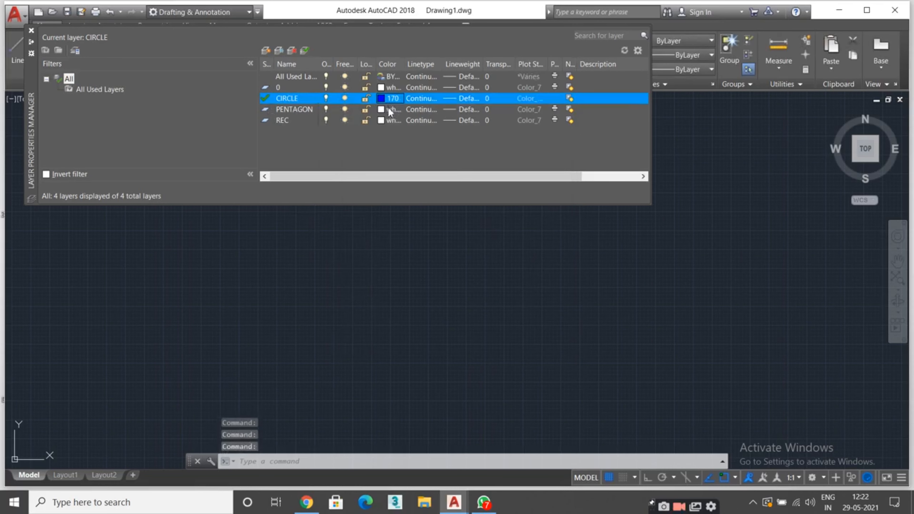
Step: Set the PENTAGON layer's color to red, index color 10
left_click(388, 110)
left_click(388, 109)
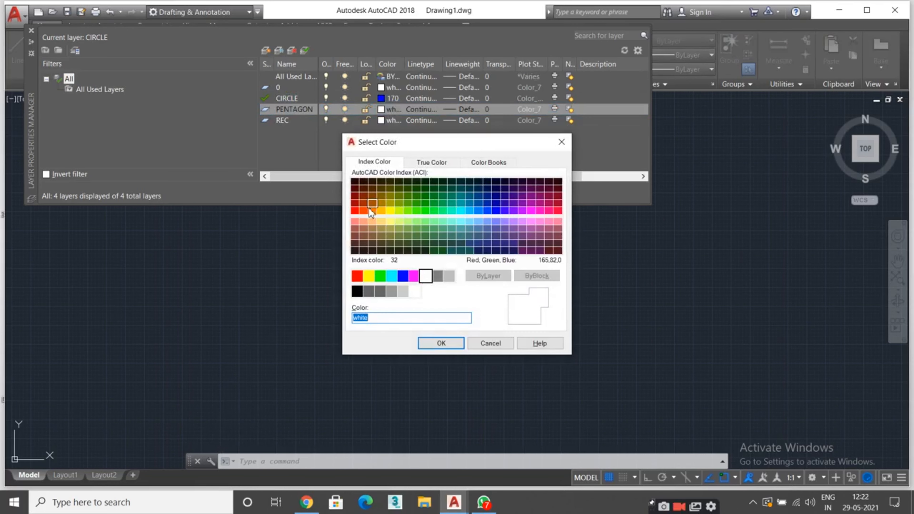
left_click(363, 211)
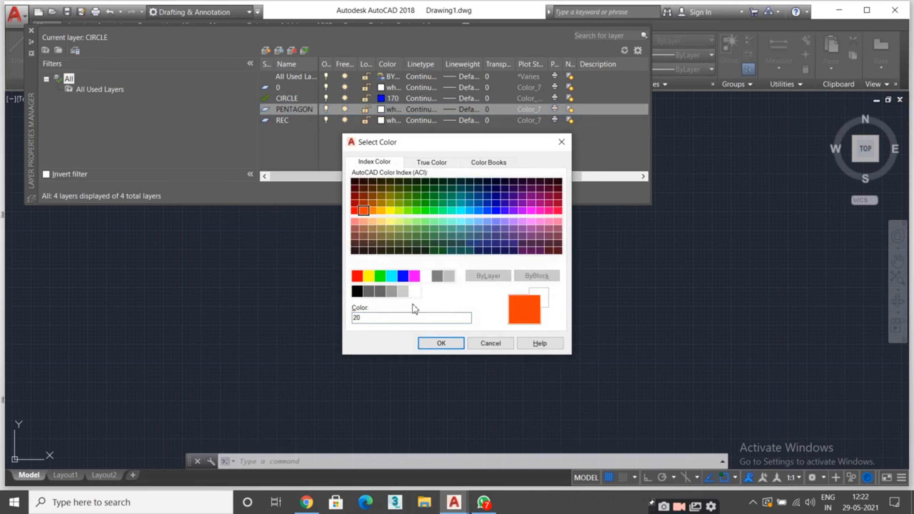
left_click(354, 210)
left_click(440, 343)
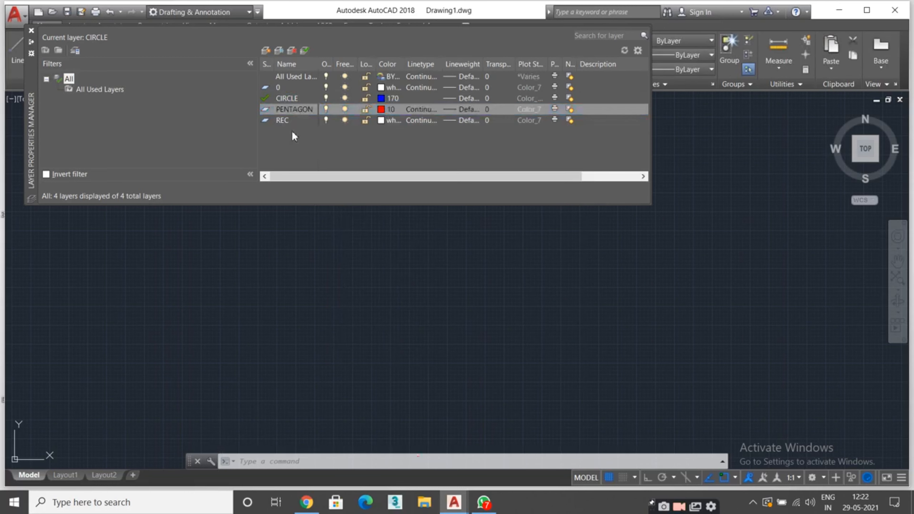
Step: Set the REC layer's color to magenta, index color 210, and leave the layer properties
left_click(269, 121)
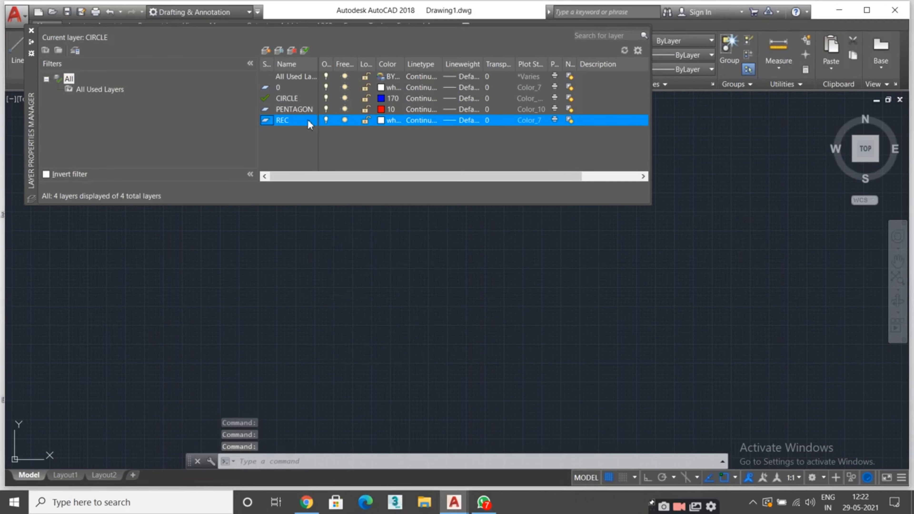
left_click(381, 120)
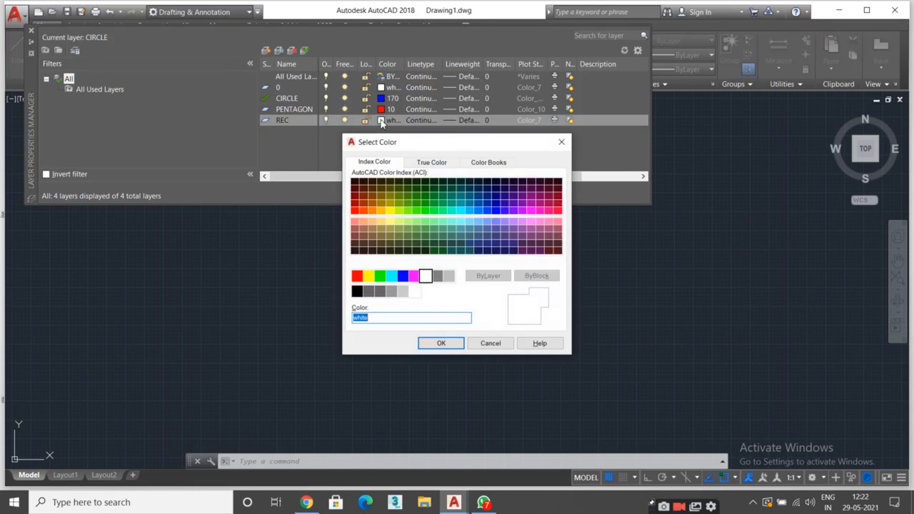
left_click(533, 210)
left_click(441, 343)
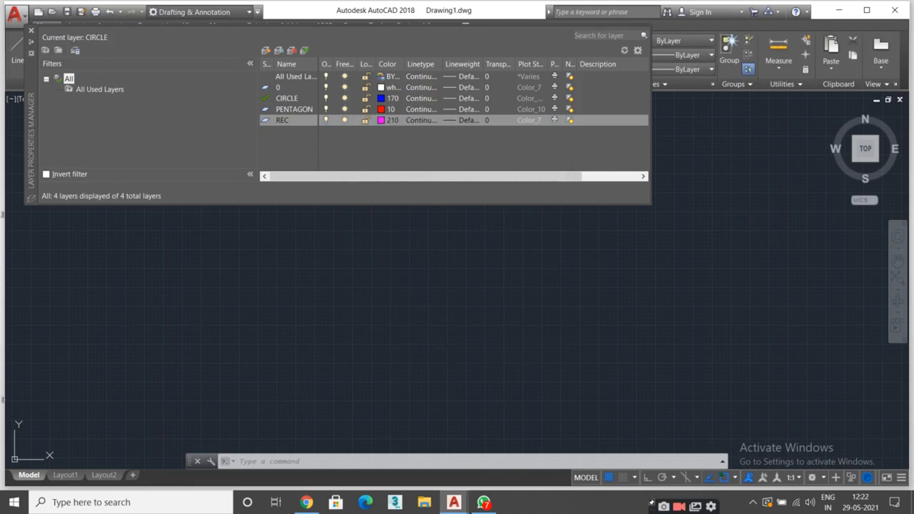
key("Escape")
key("Escape")
key("Escape")
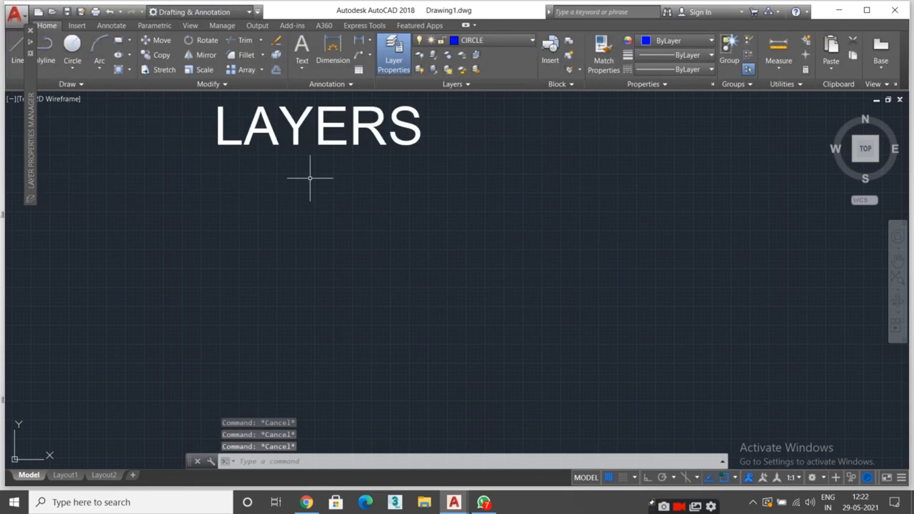
Step: Check the current layer in the layer properties and draw a freehand-sized circle on the CIRCLE layer below the LAYERS heading
type("LA")
key("Return")
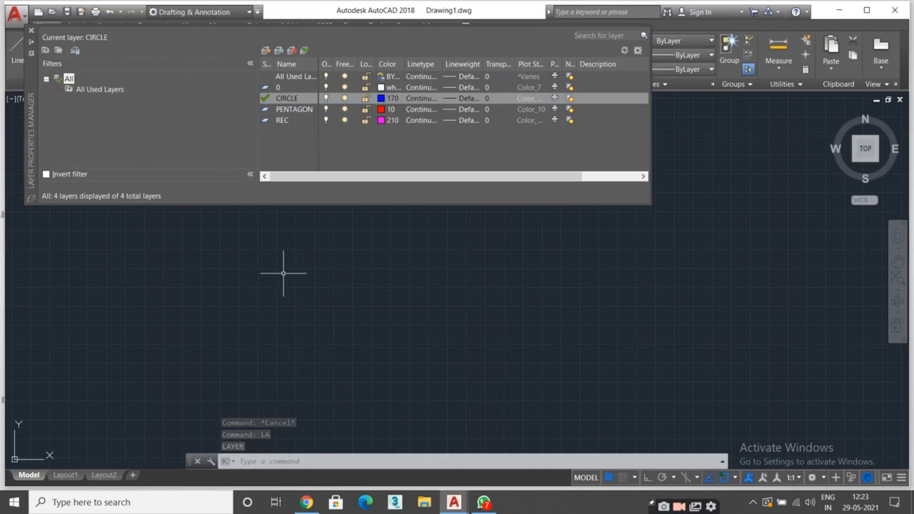
key("Escape")
key("Escape")
key("Escape")
type("c")
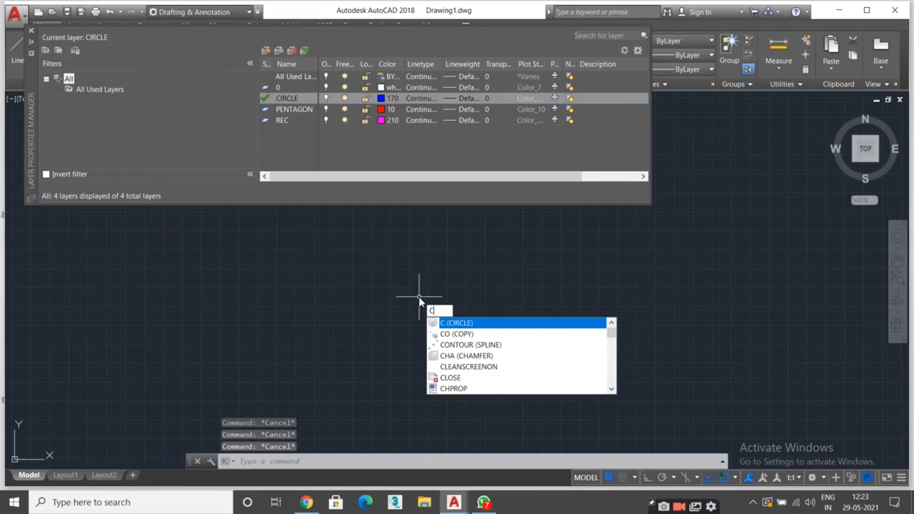
key("Return")
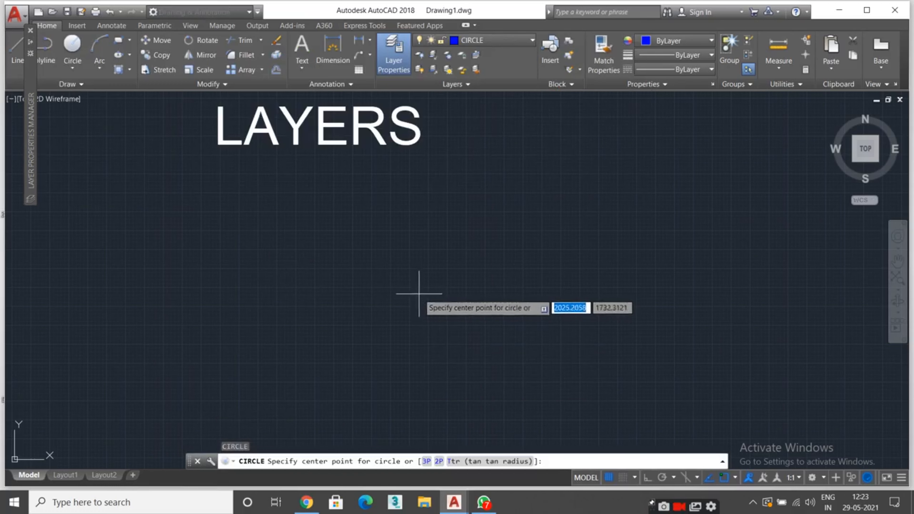
left_click(418, 292)
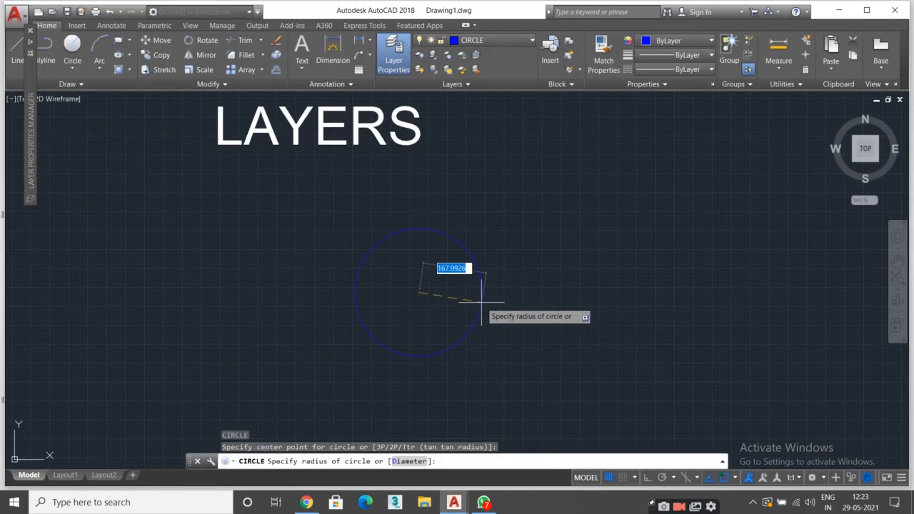
left_click(498, 312)
key("Escape")
key("Escape")
key("Escape")
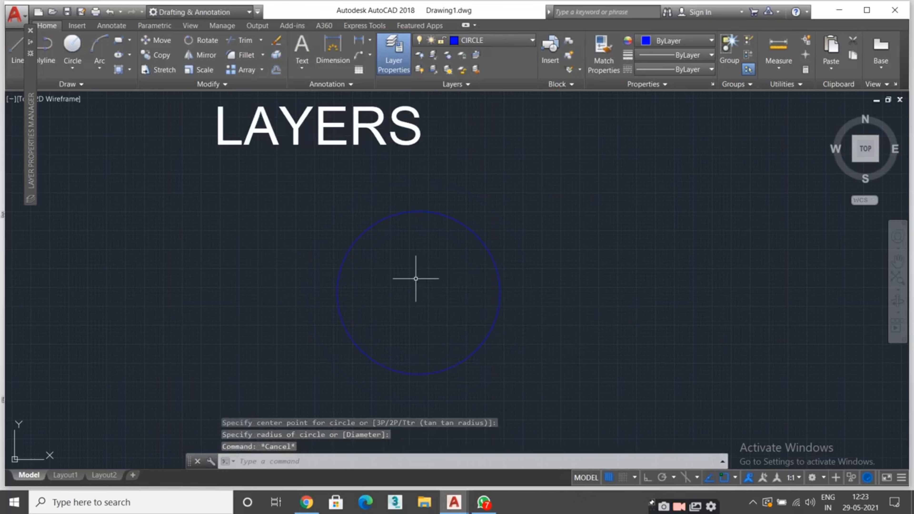
Step: Reopen the layer properties and make PENTAGON the current layer
type("la")
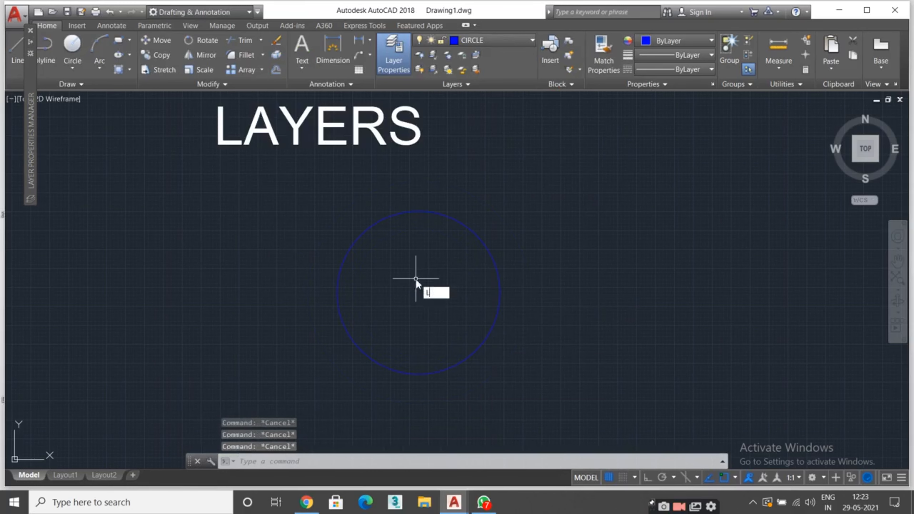
key("Return")
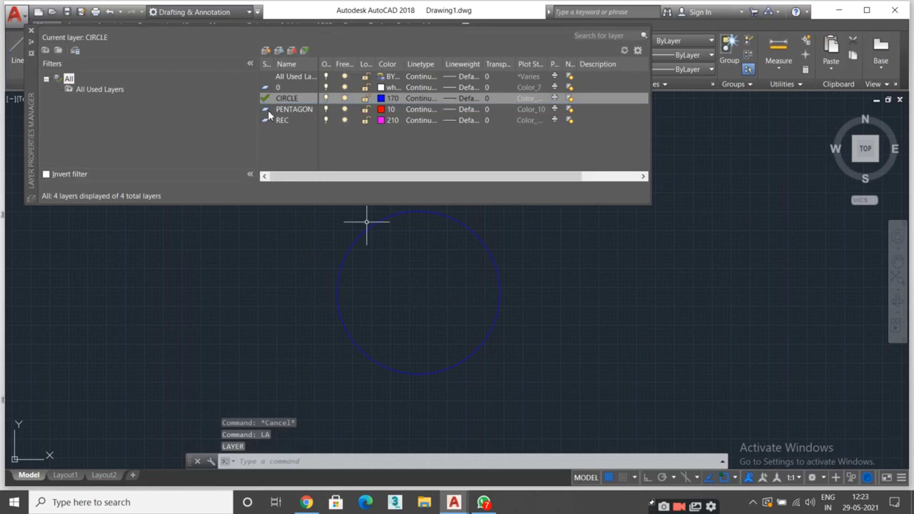
left_click(268, 110)
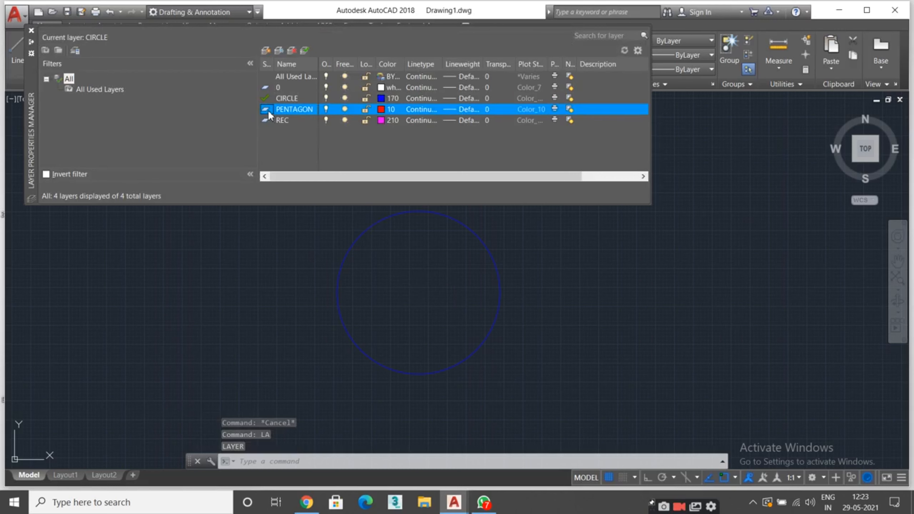
double_click(266, 110)
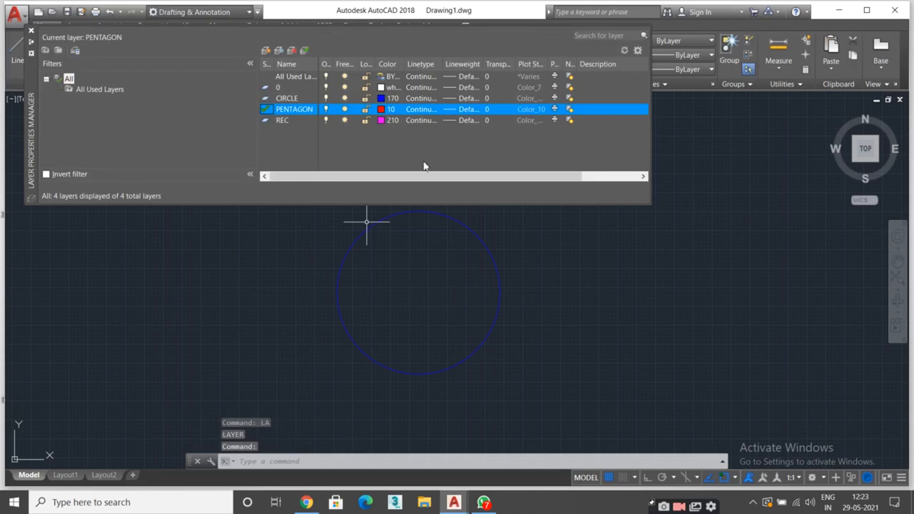
Step: Draw a five-sided polygon on the PENTAGON layer, centered near the middle of the circle, inscribed in a circle of radius 5
type("PEN")
key("BackSpace")
key("BackSpace")
key("BackSpace")
type("POL")
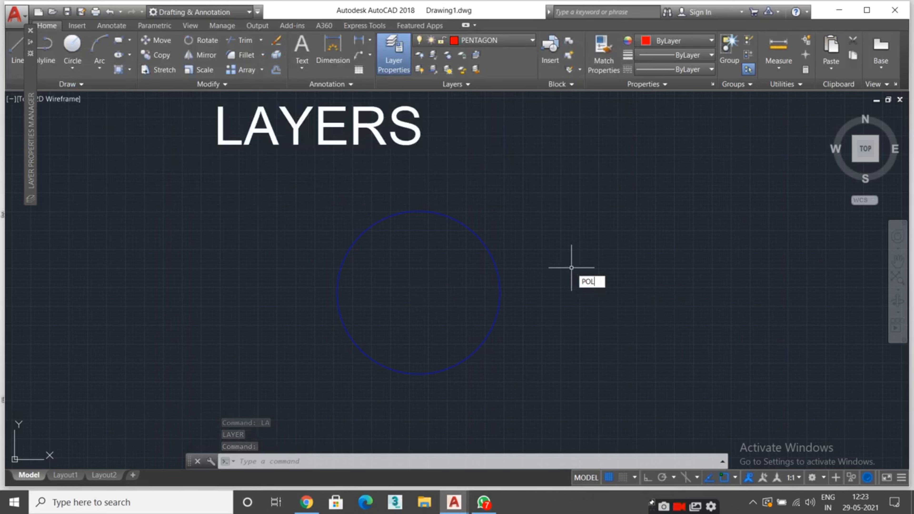
key("Return")
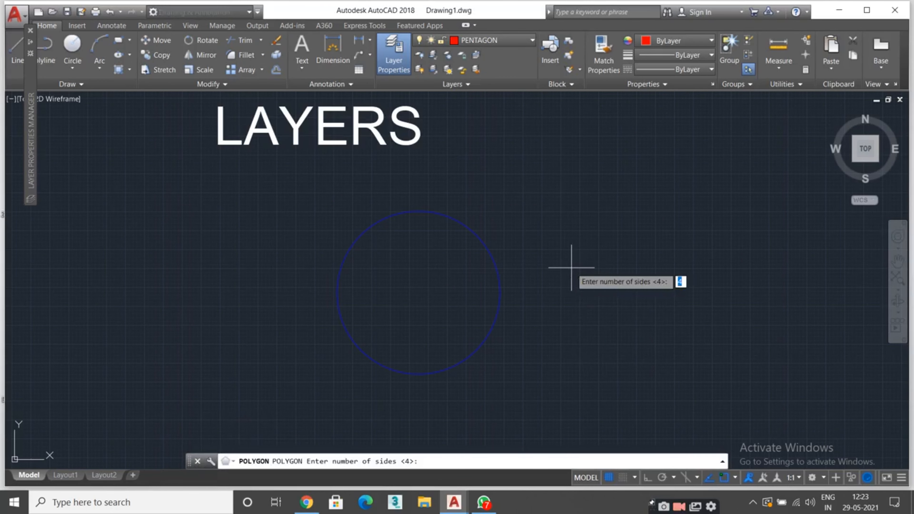
type("5")
key("Return")
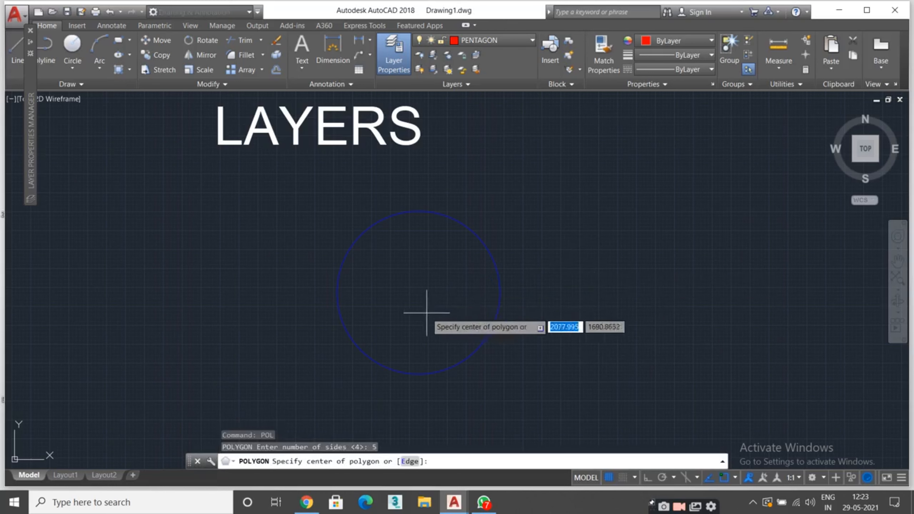
left_click(410, 301)
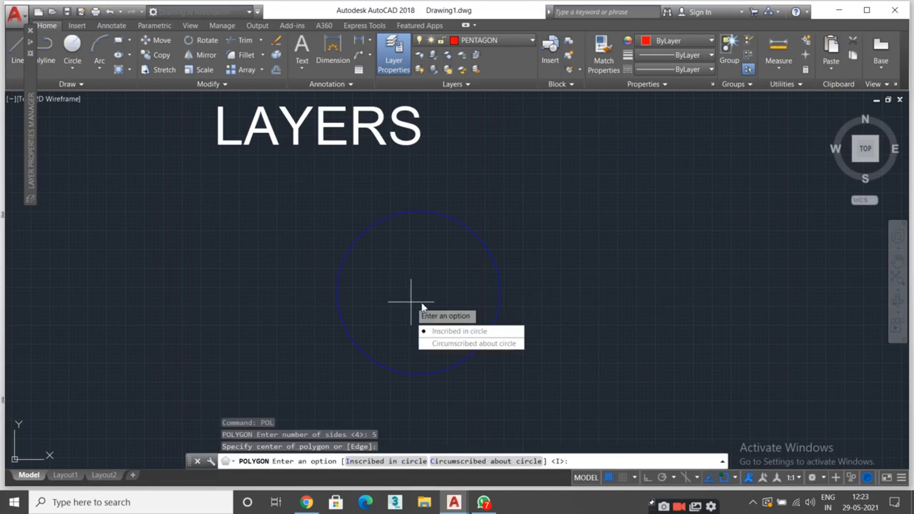
key("Return")
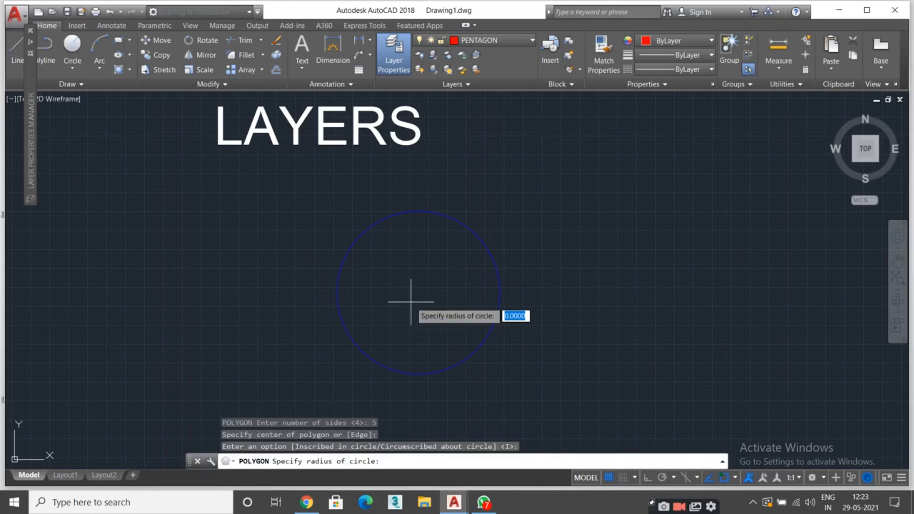
type("5")
key("Return")
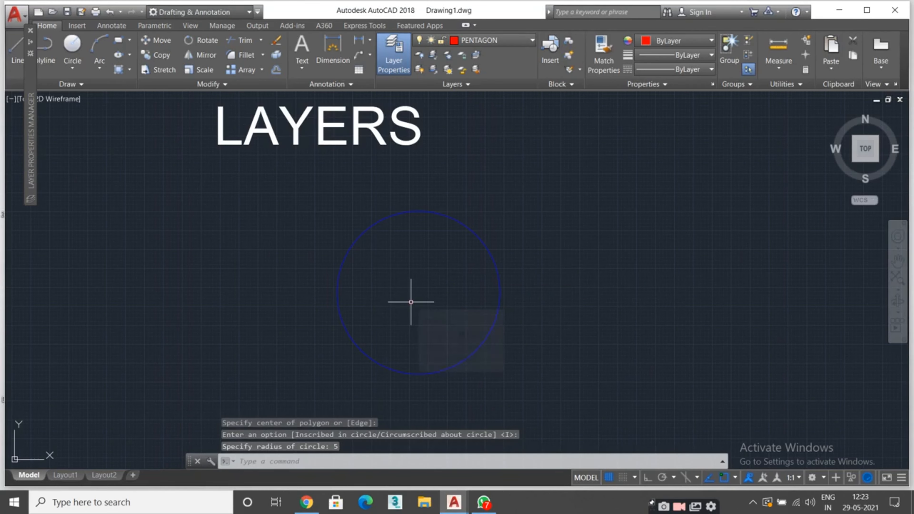
key("Return")
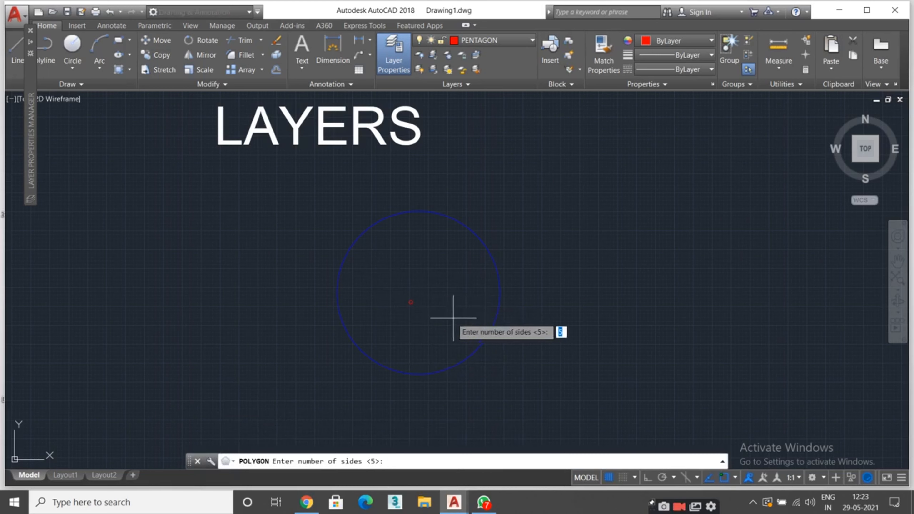
scroll(405, 308, "up", 6)
scroll(413, 240, "up", 5)
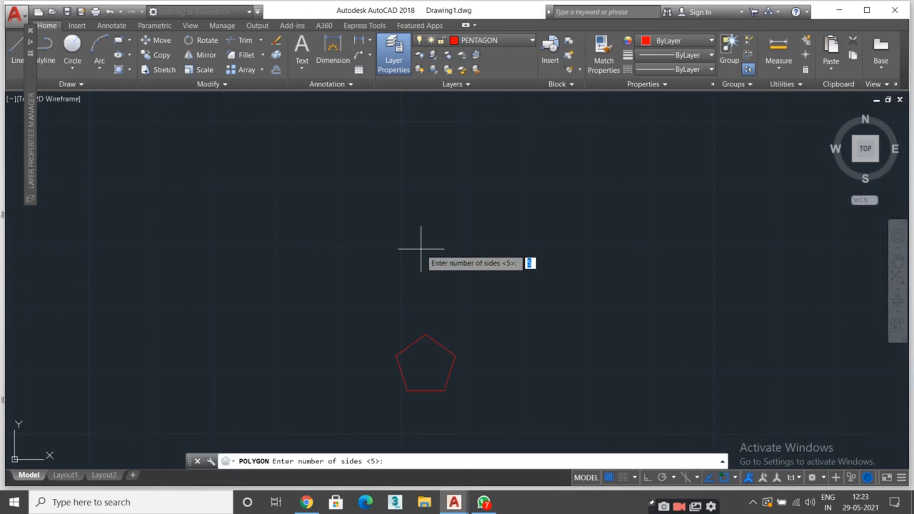
scroll(421, 259, "down", 7)
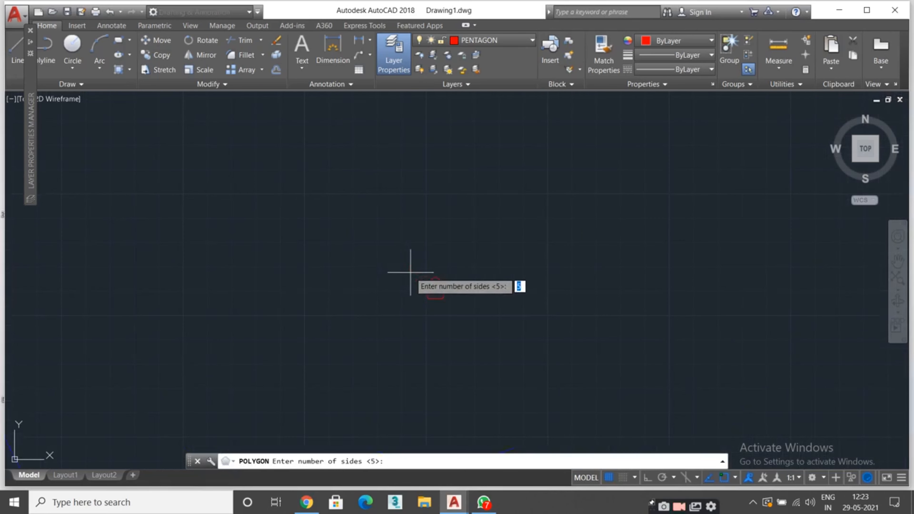
scroll(411, 273, "up", 4)
scroll(408, 268, "down", 5)
key("Escape")
key("Escape")
key("Escape")
key("Escape")
scroll(391, 264, "up", 2)
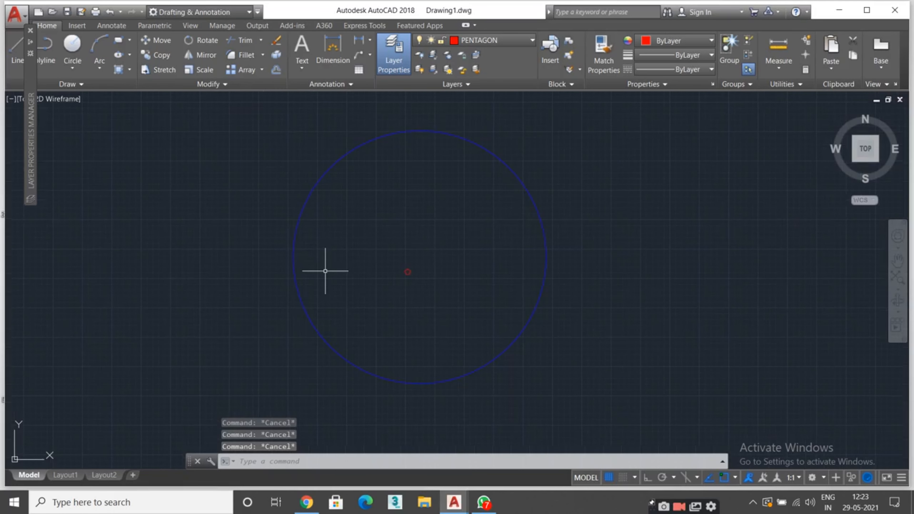
Step: Make REC the current layer in the layer properties and close them
type("LA")
key("Return")
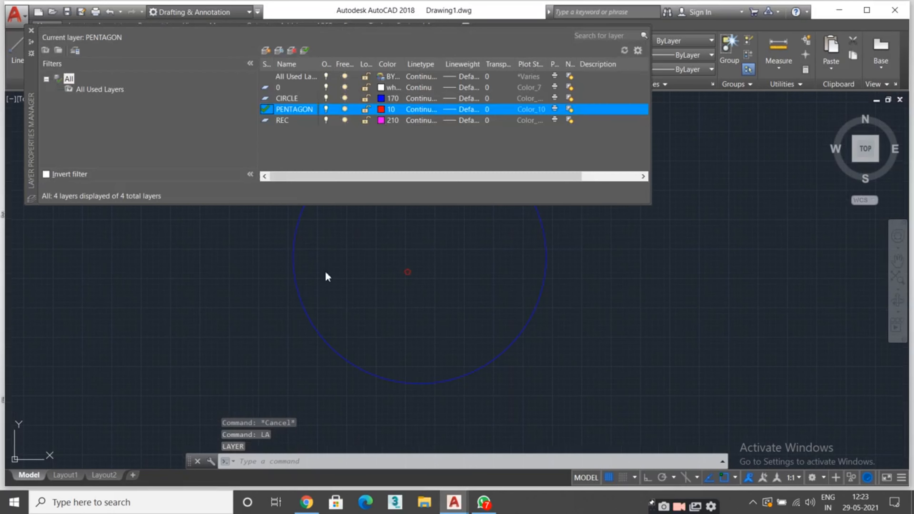
left_click(266, 121)
double_click(266, 120)
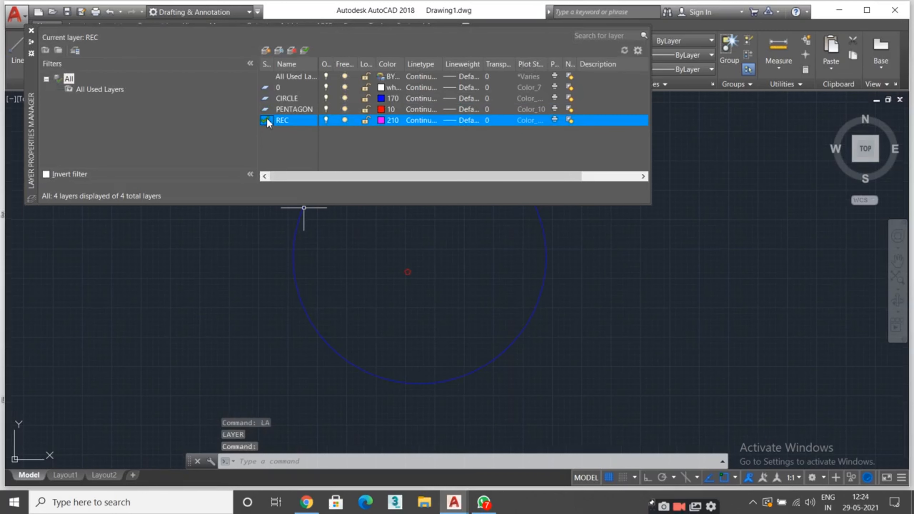
left_click(31, 31)
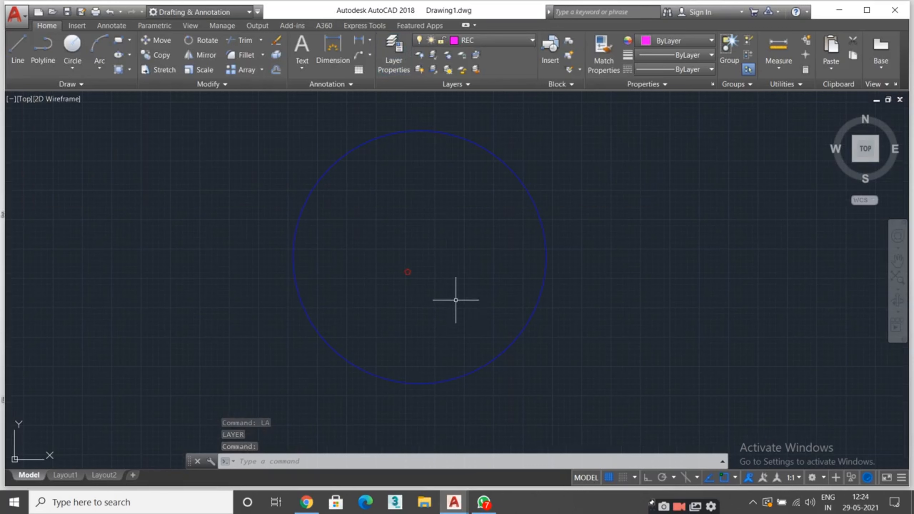
Step: Draw a rectangle about 480 by 320 units on the REC layer, overlapping the circle and enclosing the pentagon
type("REC")
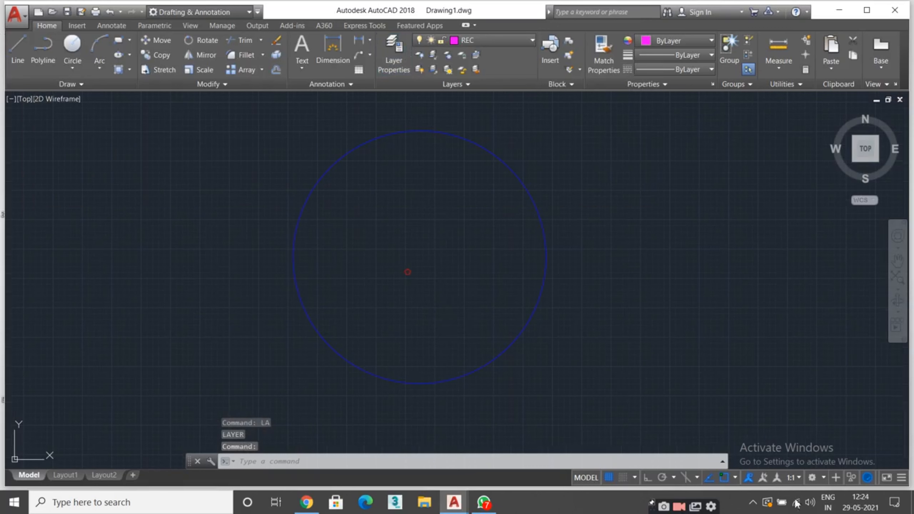
key("Return")
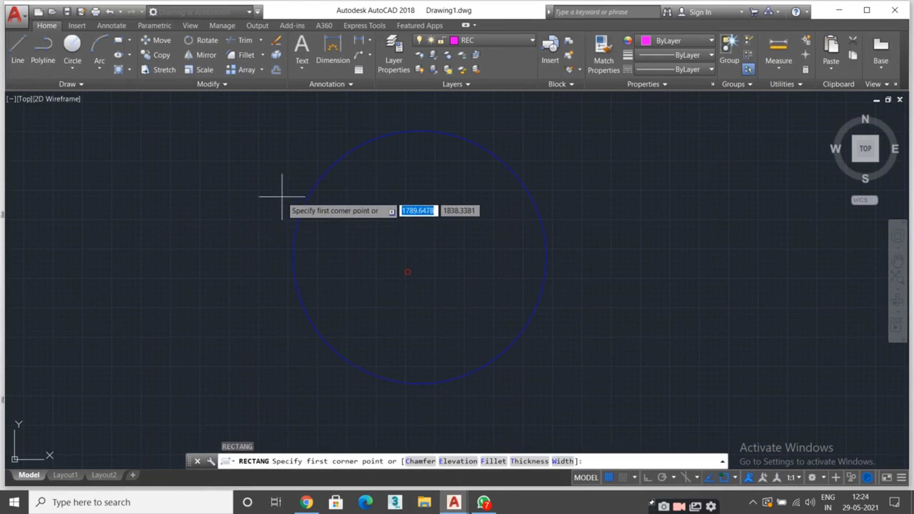
left_click(276, 161)
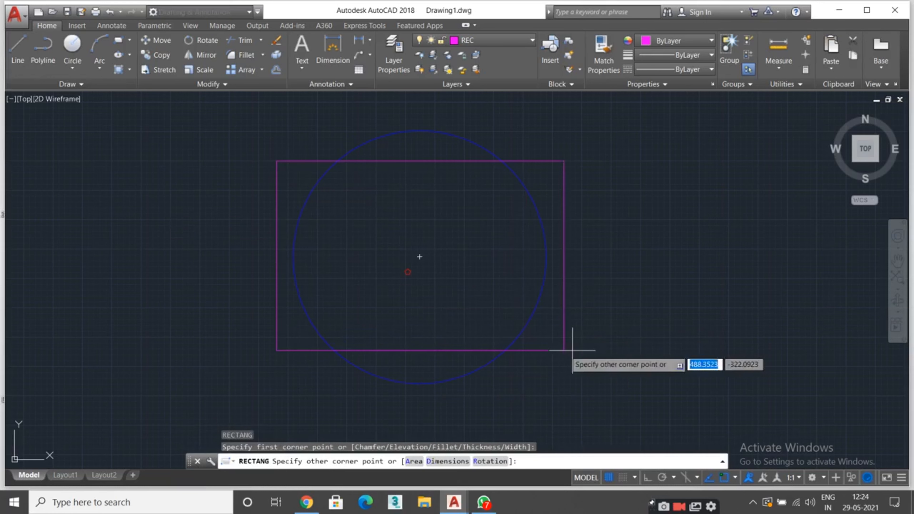
left_click(561, 349)
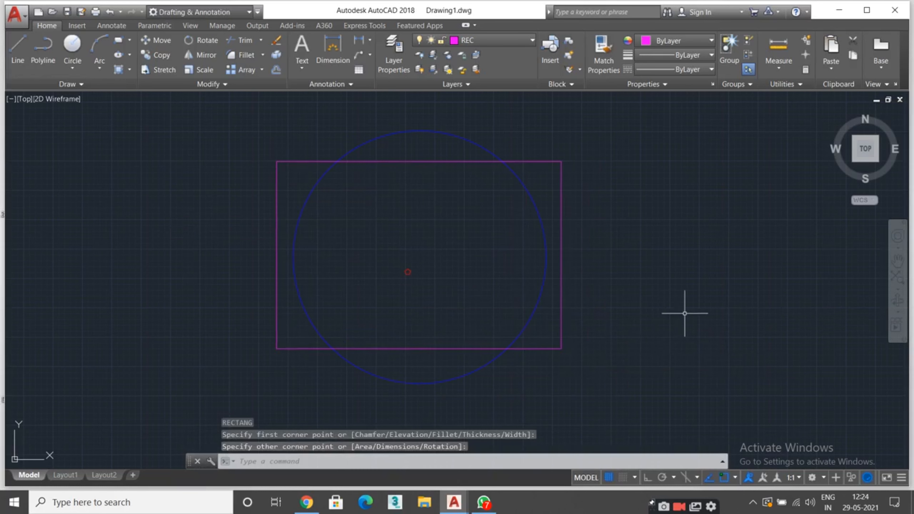
key("Escape")
key("Escape")
key("Escape")
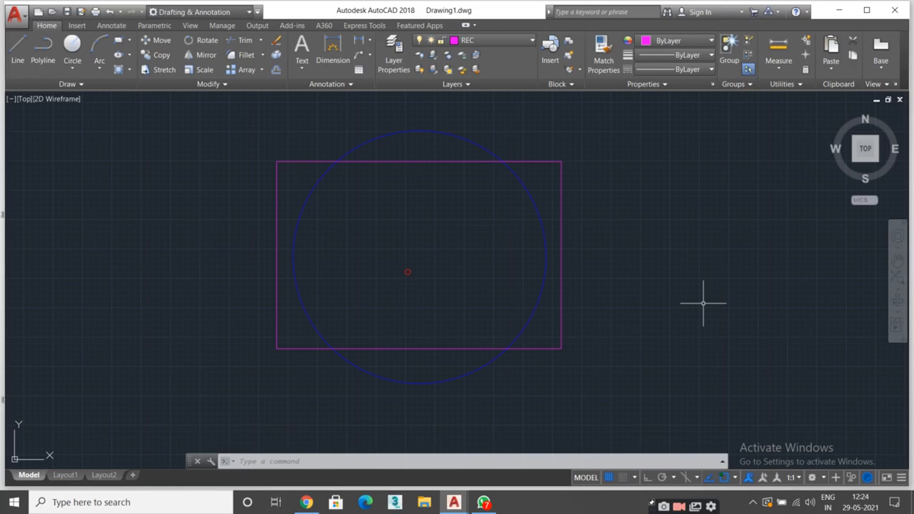
Step: Lock the PENTAGON layer in the layer properties and close them
type("L")
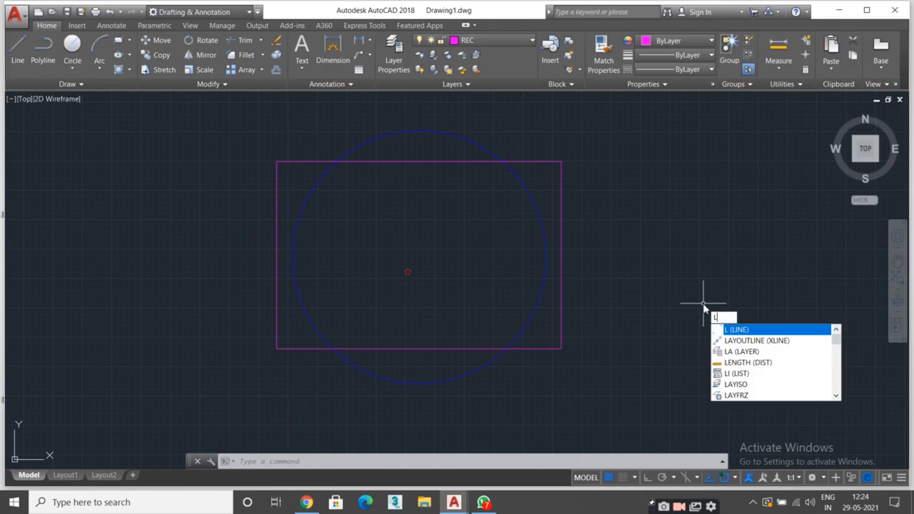
type("A")
key("Return")
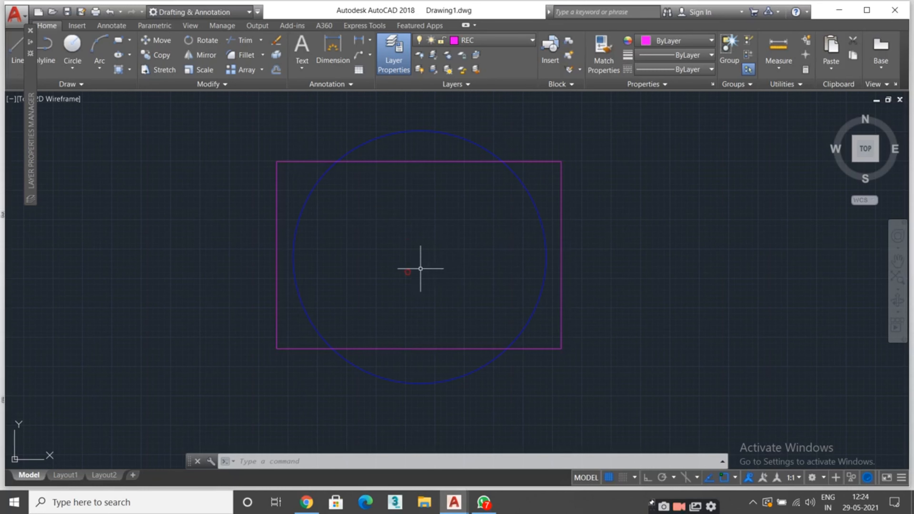
type("la")
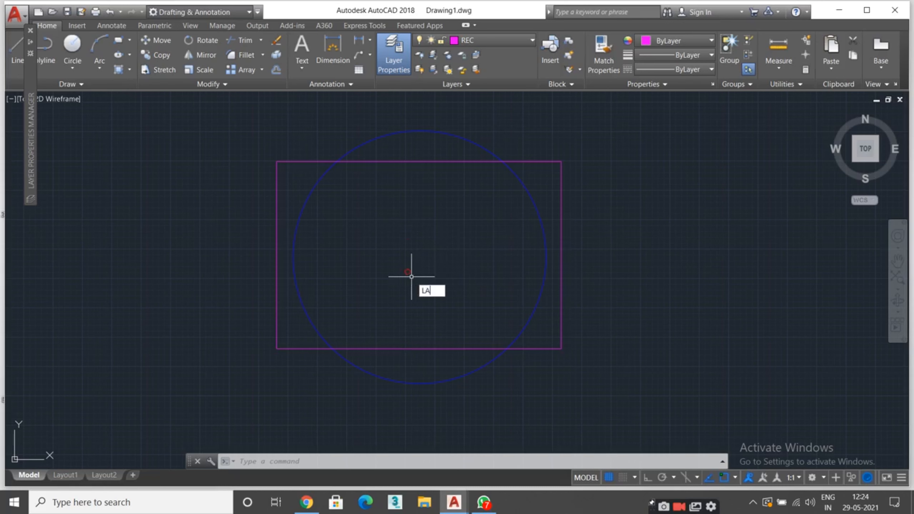
key("Return")
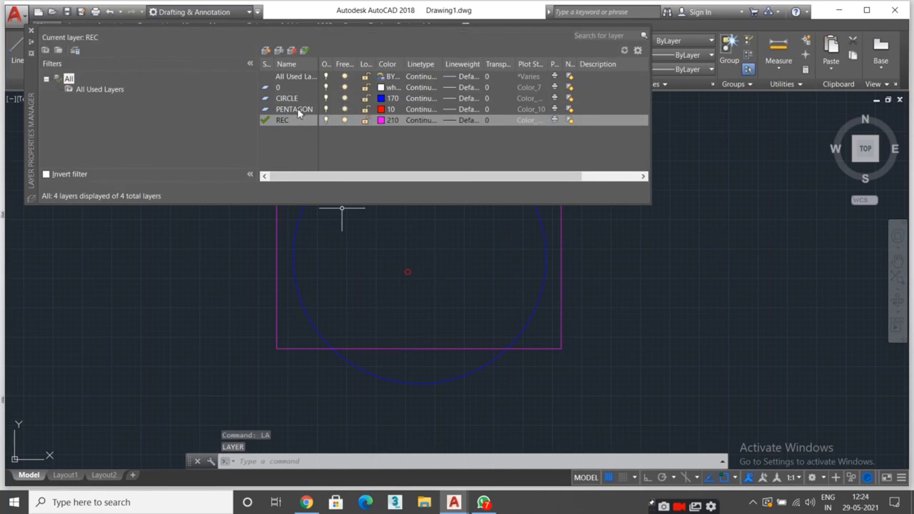
left_click(367, 108)
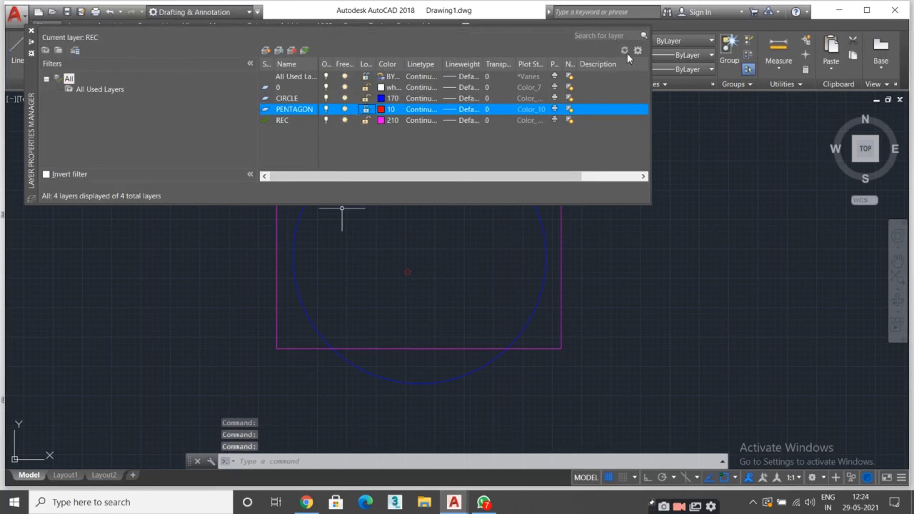
left_click(32, 31)
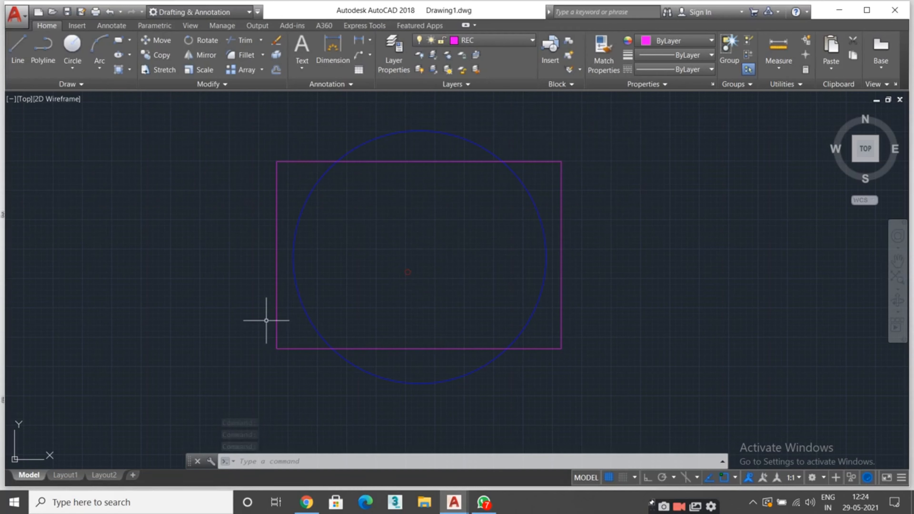
Step: Try selecting the pentagon on the locked layer with a selection window, and clear the selection
scroll(358, 304, "up", 5)
scroll(432, 186, "down", 2)
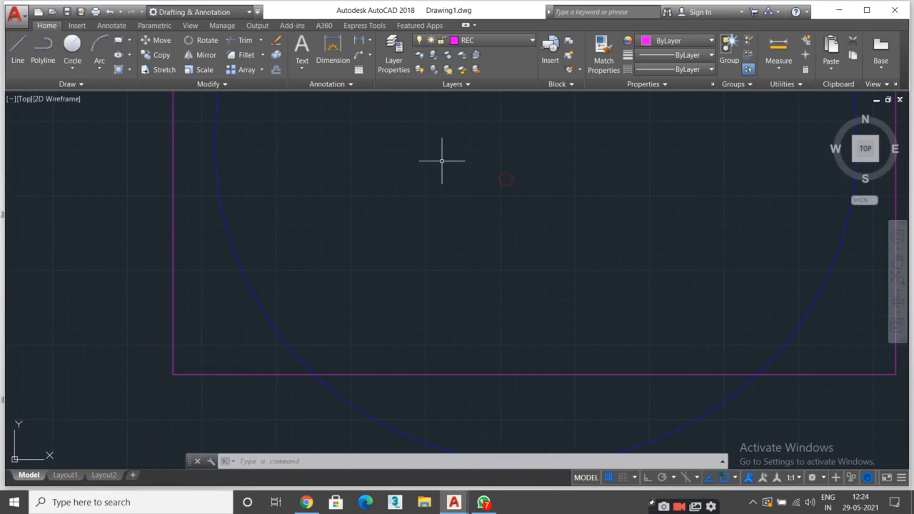
left_click_drag(428, 139, 633, 273)
left_click(630, 266)
left_click(428, 159)
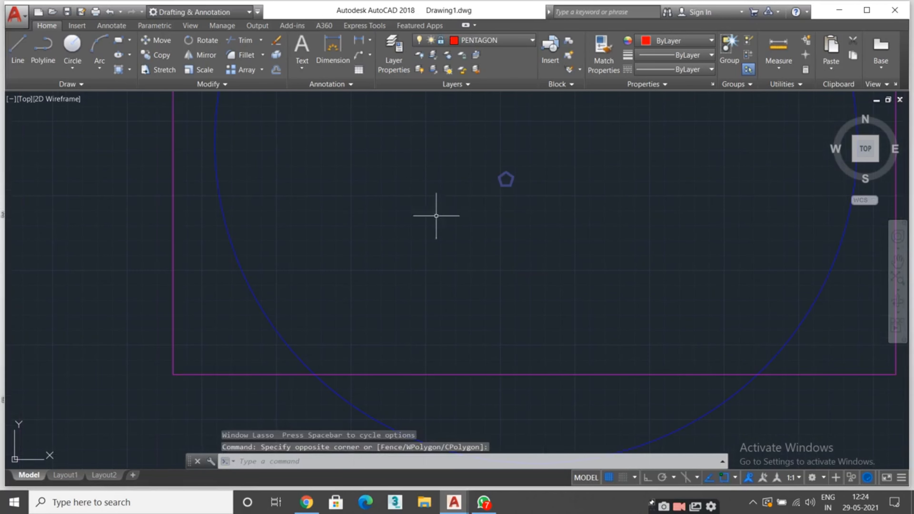
left_click(657, 277)
key("Escape")
key("Escape")
key("Escape")
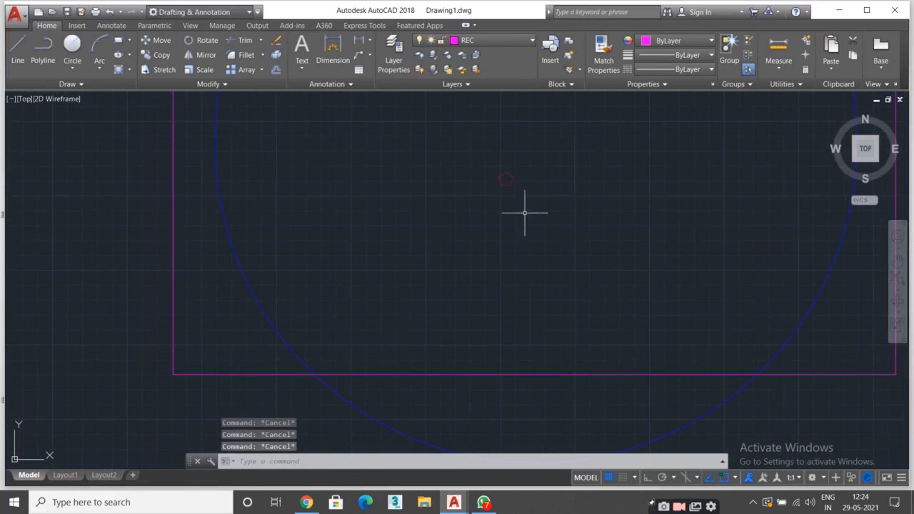
Step: Try repeatedly to erase the pentagon on the locked PENTAGON layer and leave the Erase command
left_click(498, 184)
left_click(511, 180)
left_click(507, 192)
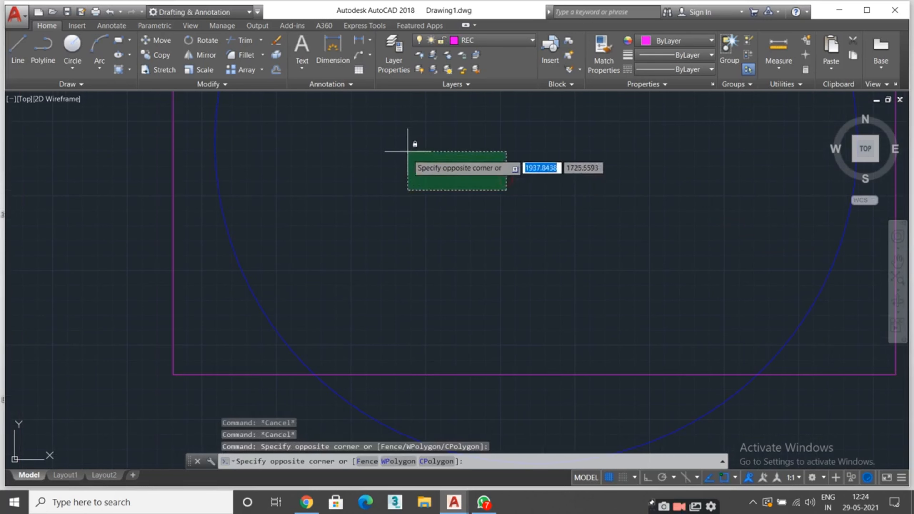
left_click(405, 146)
key("Delete")
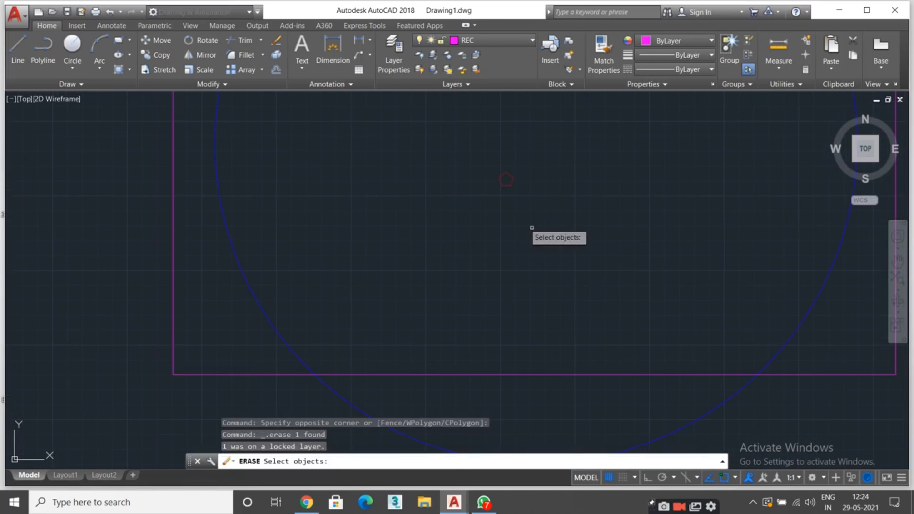
left_click(574, 253)
left_click(447, 149)
key("Escape")
key("Escape")
key("Escape")
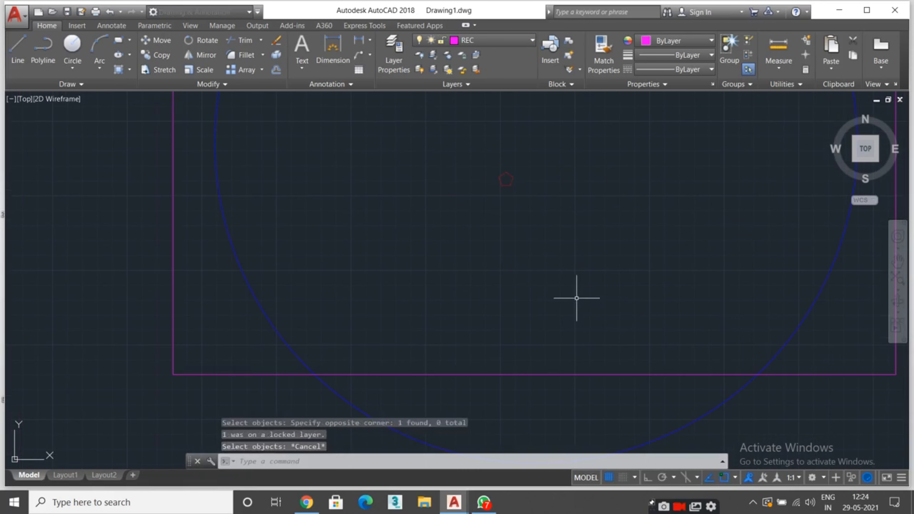
left_click(568, 276)
left_click(340, 127)
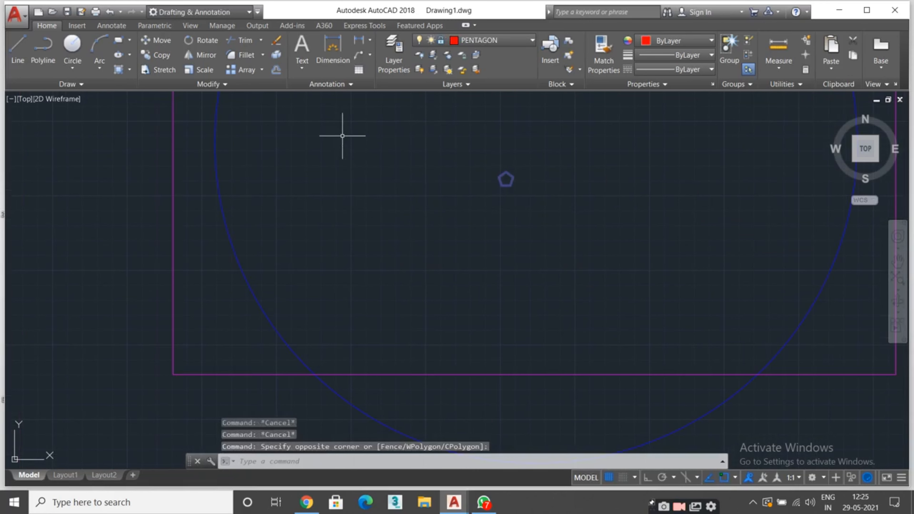
key("Delete")
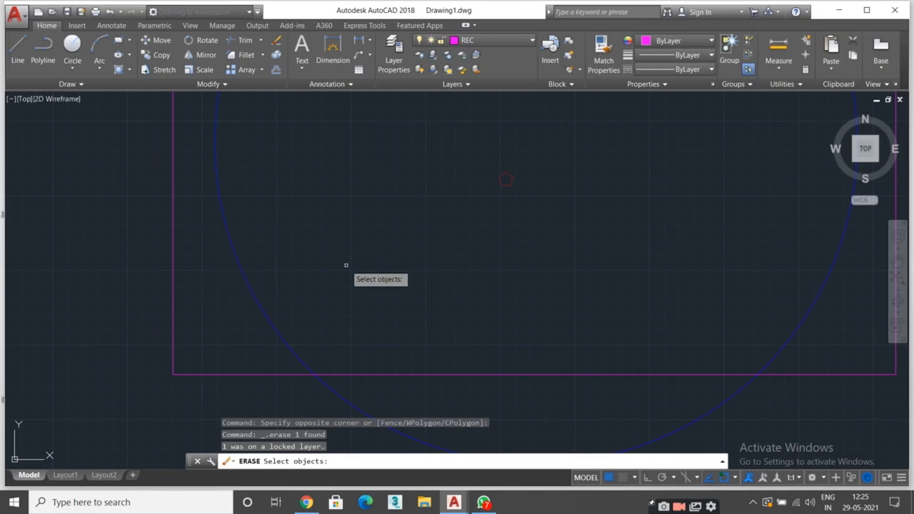
key("Escape")
Step: Erase the circle on the unlocked CIRCLE layer and undo the erasure
left_click(341, 273)
left_click(190, 310)
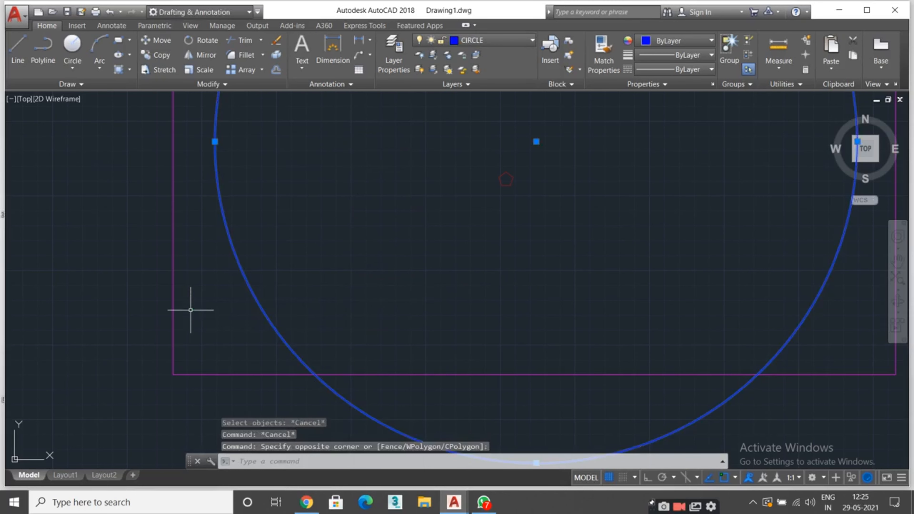
key("Delete")
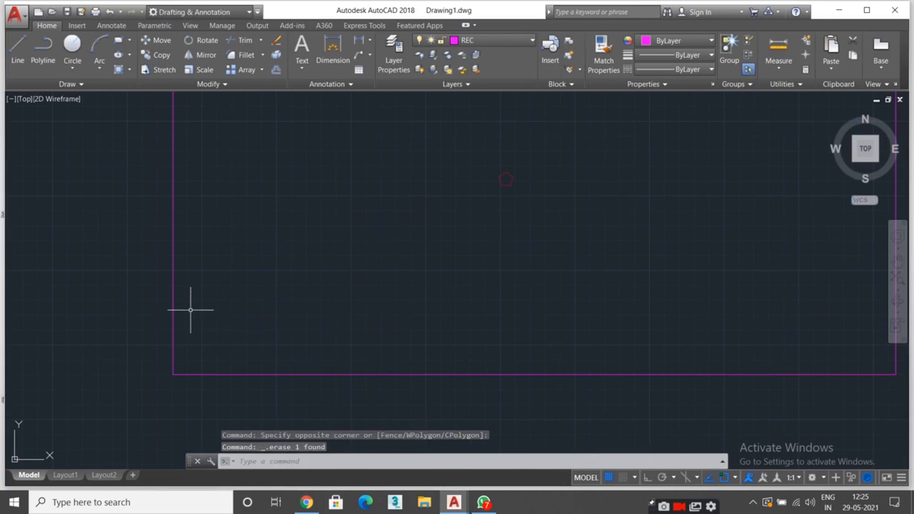
key("ctrl+z")
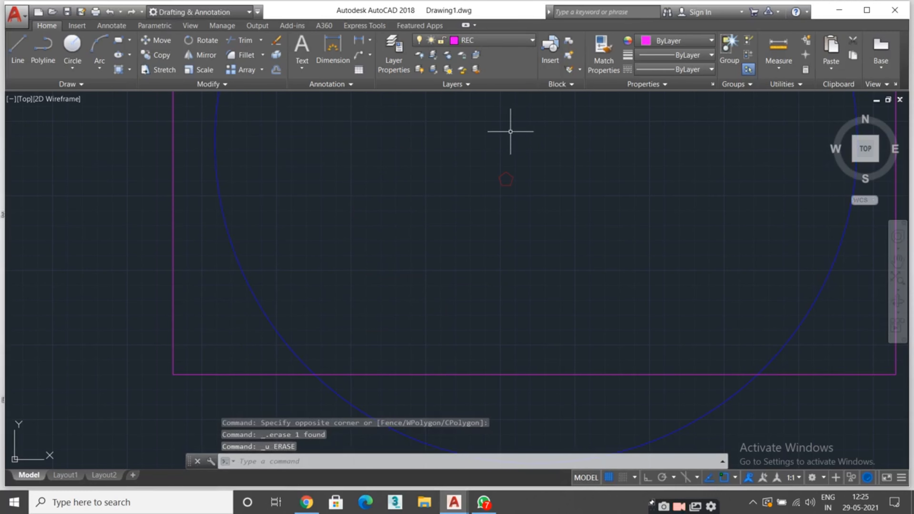
Step: Open the layer properties, turn the PENTAGON layer off, and turn it back on
mouse_move(508, 134)
middle_mouse_down()
mouse_move(491, 139)
mouse_move(438, 210)
middle_mouse_up()
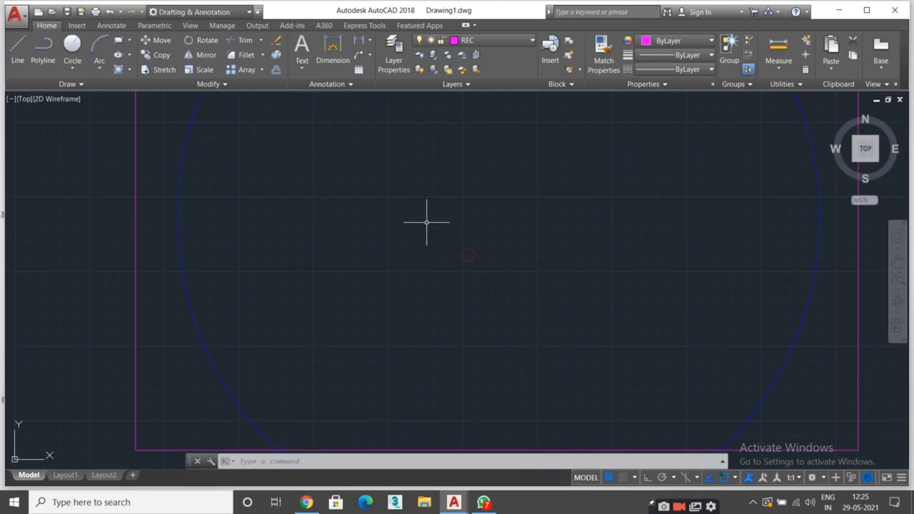
scroll(426, 223, "down", 2)
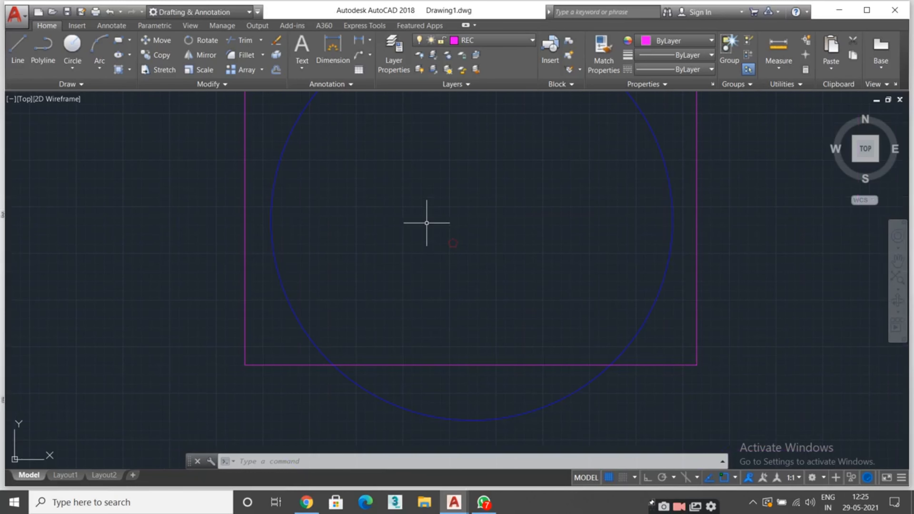
type("LA")
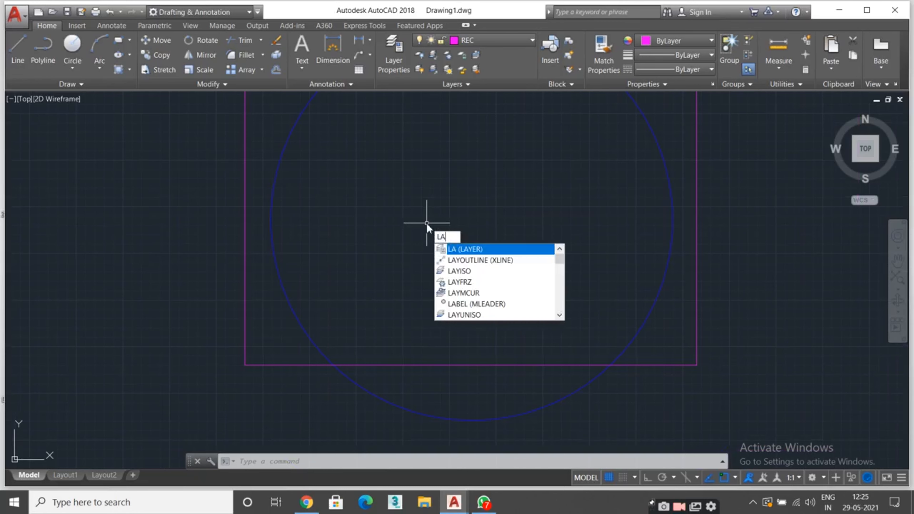
key("Return")
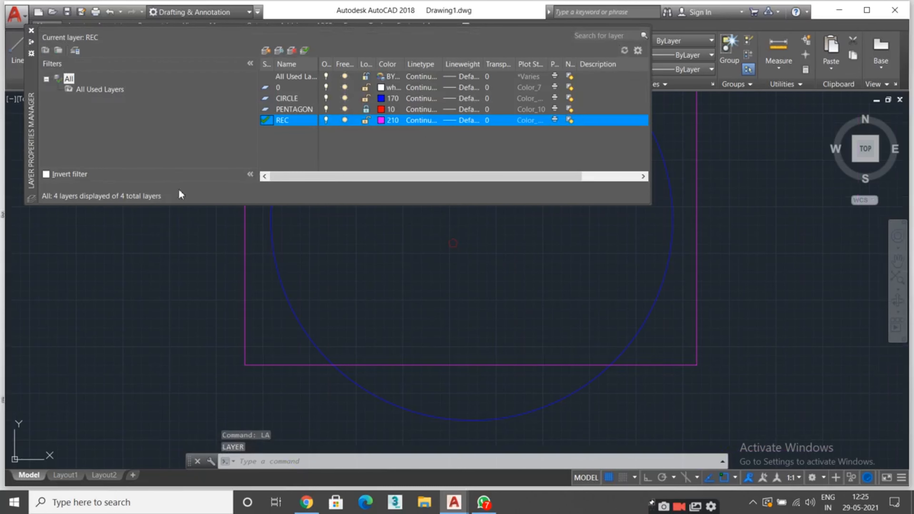
left_click(327, 109)
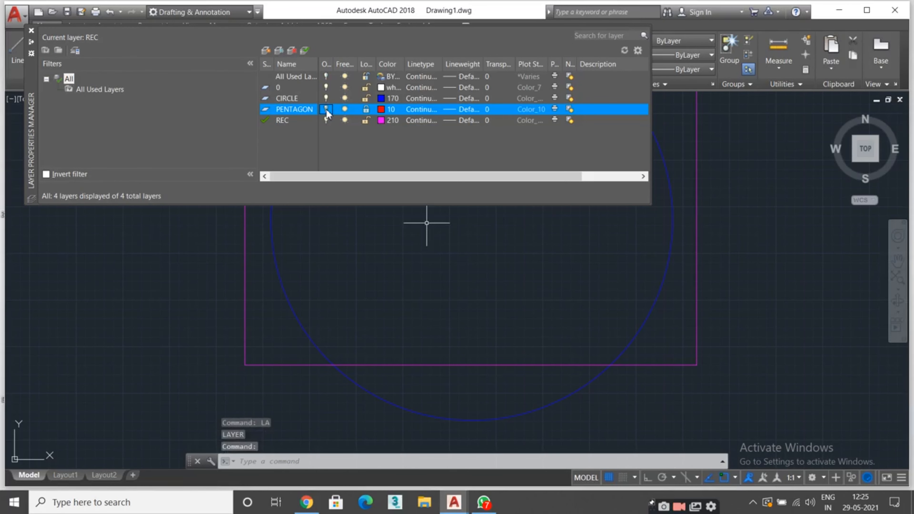
left_click(327, 109)
Step: Hide the pentagon once more by switching its layer off in the layer properties, and switch the layer on again
scroll(441, 212, "up", 5)
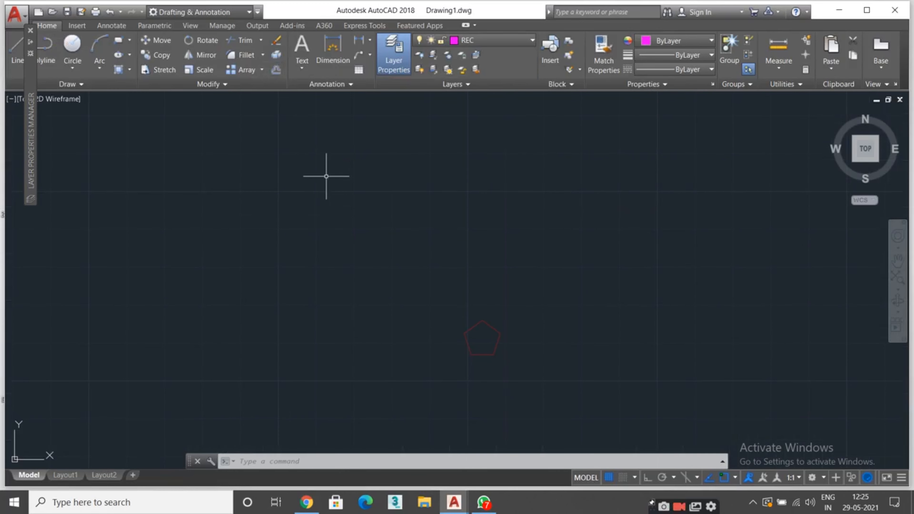
mouse_move(31, 144)
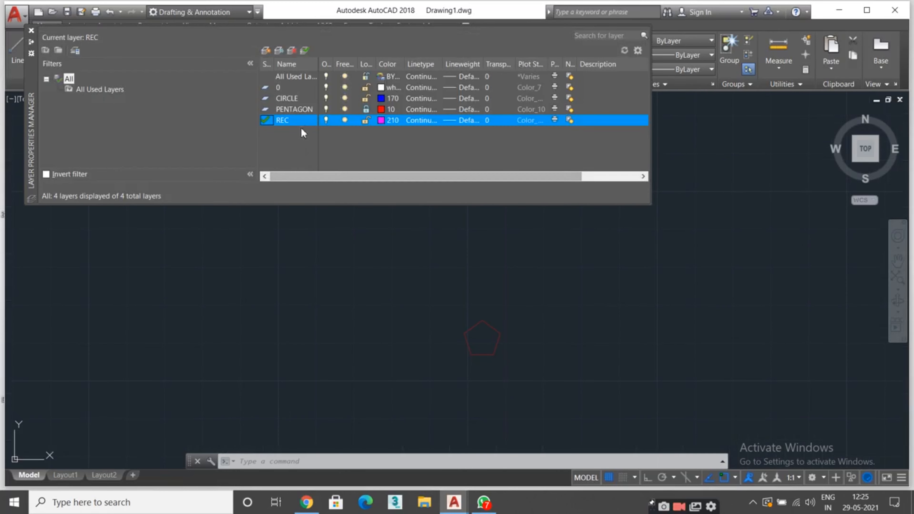
left_click(326, 109)
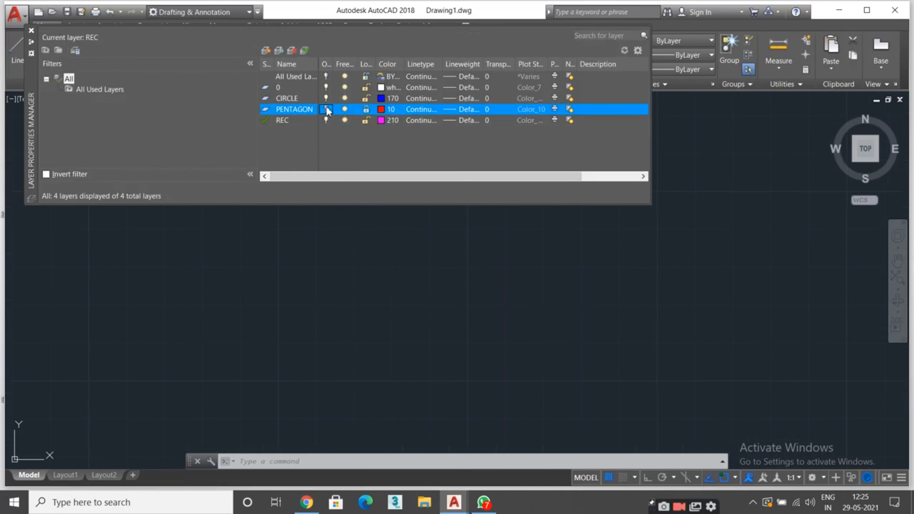
left_click(326, 109)
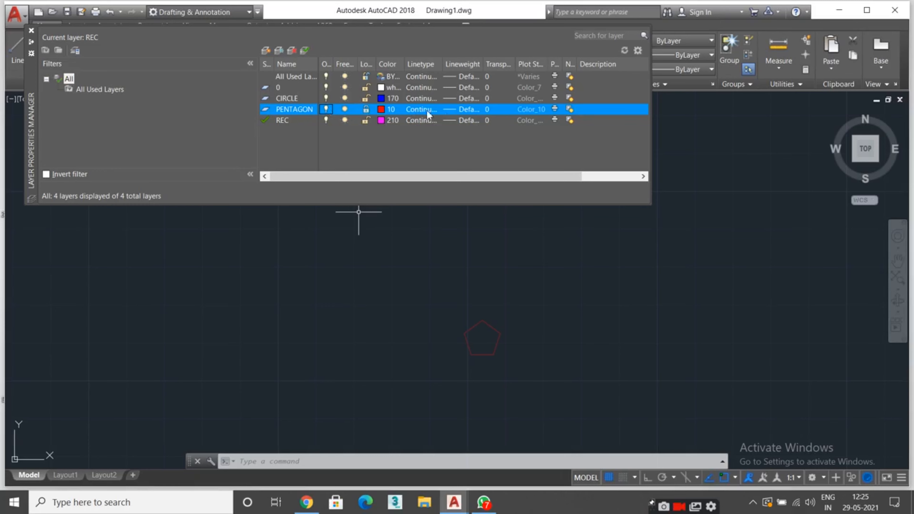